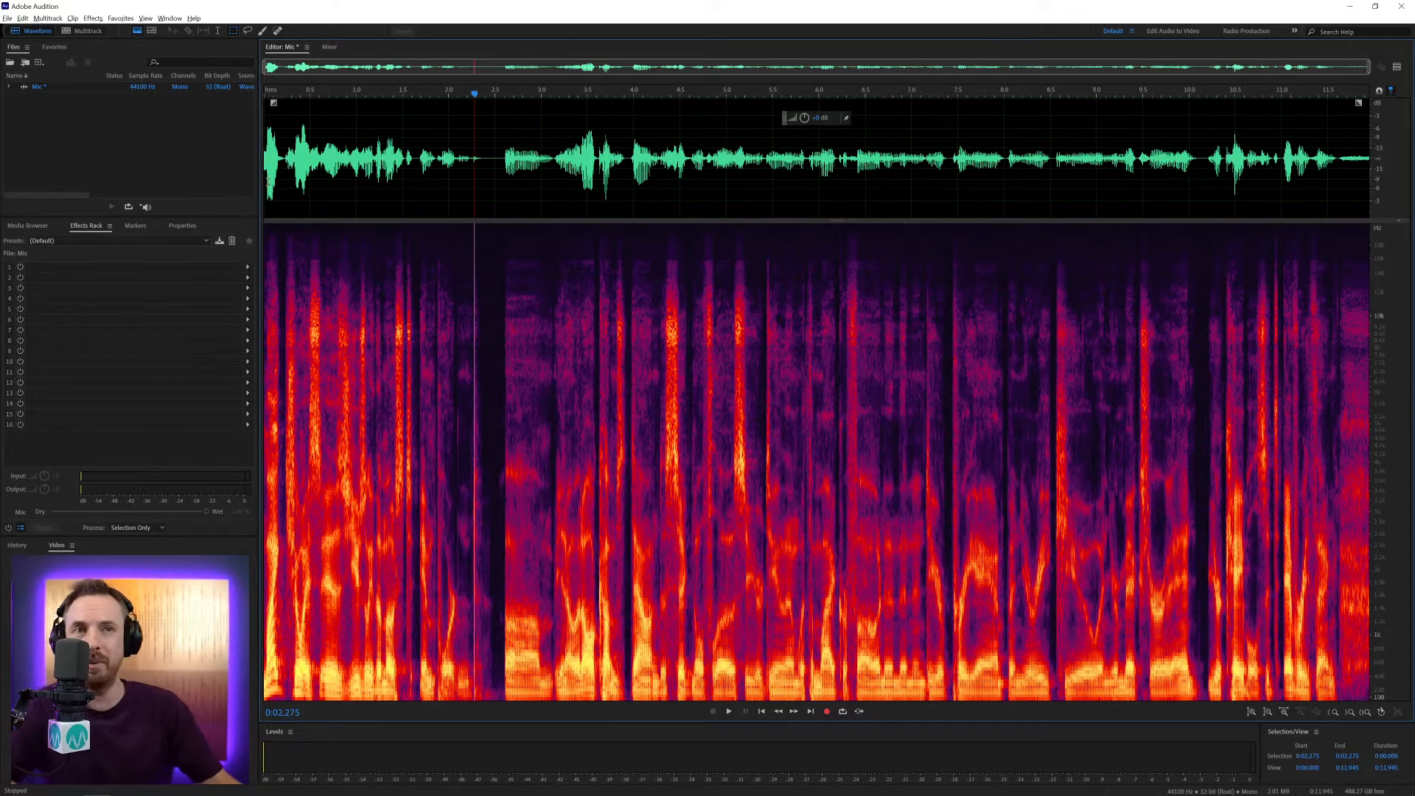
- Move the playhead back to the start of the Mic recording
click(267, 133)
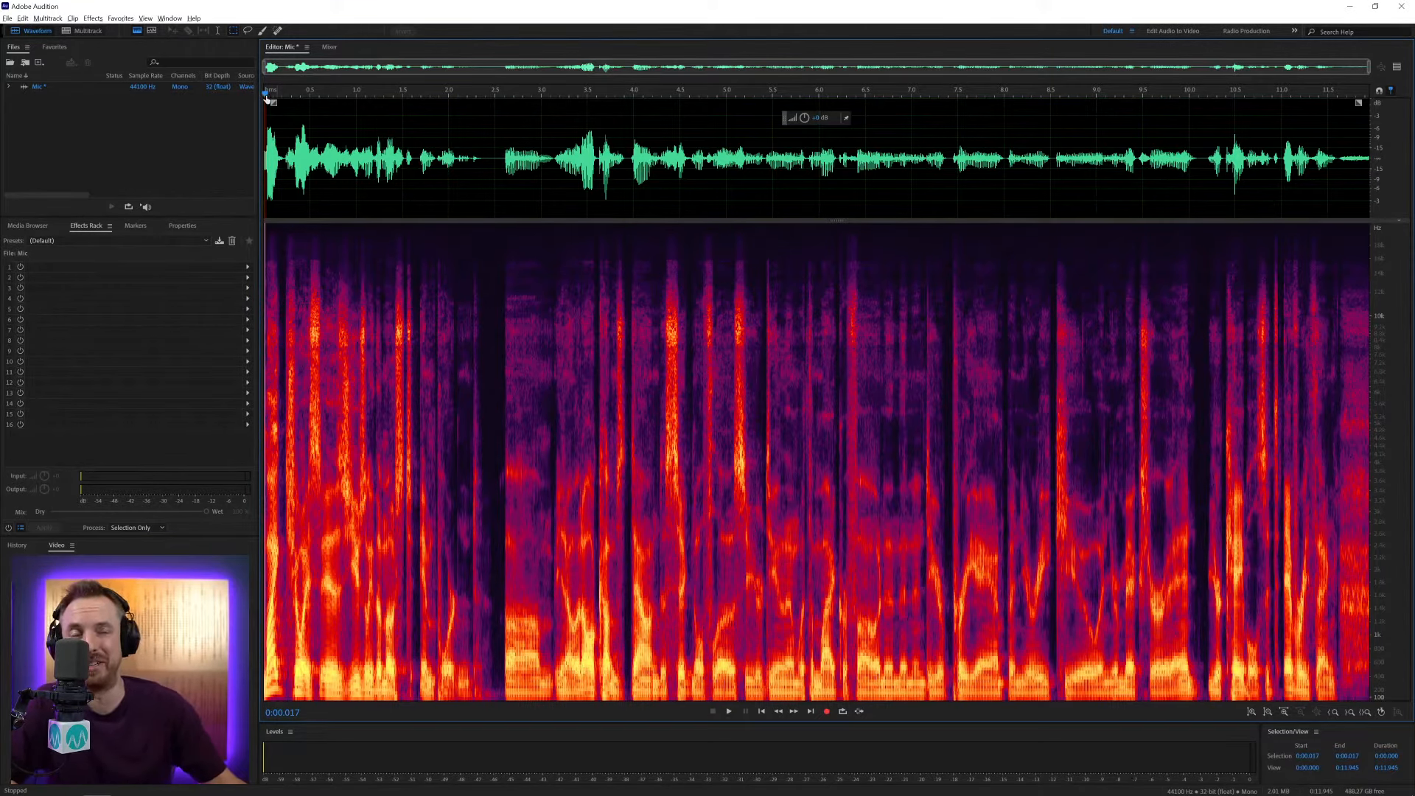
- Audition the voice recording from the start, then browse Effects toward Amplitude and Compression
click(93, 19)
mouse_move(139, 140)
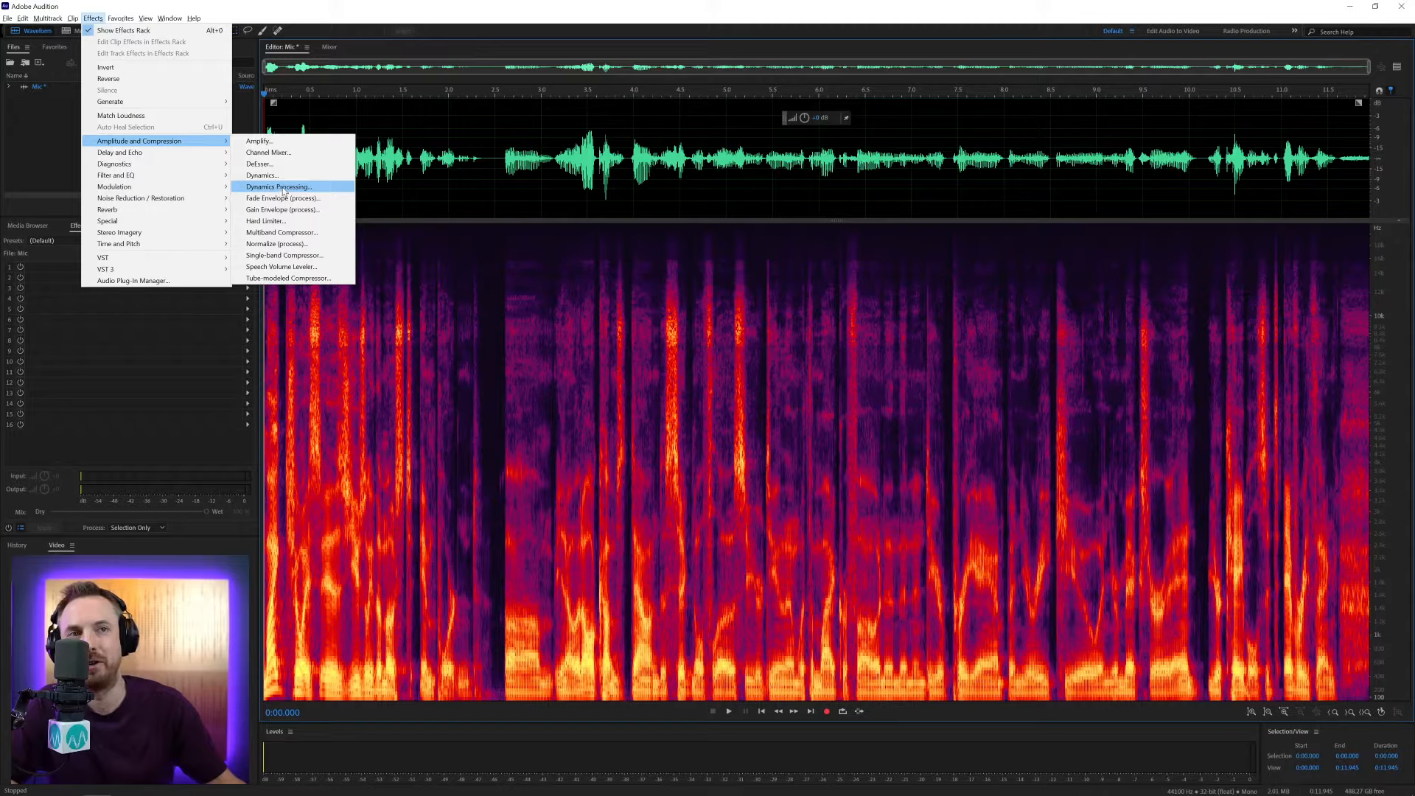
click(471, 162)
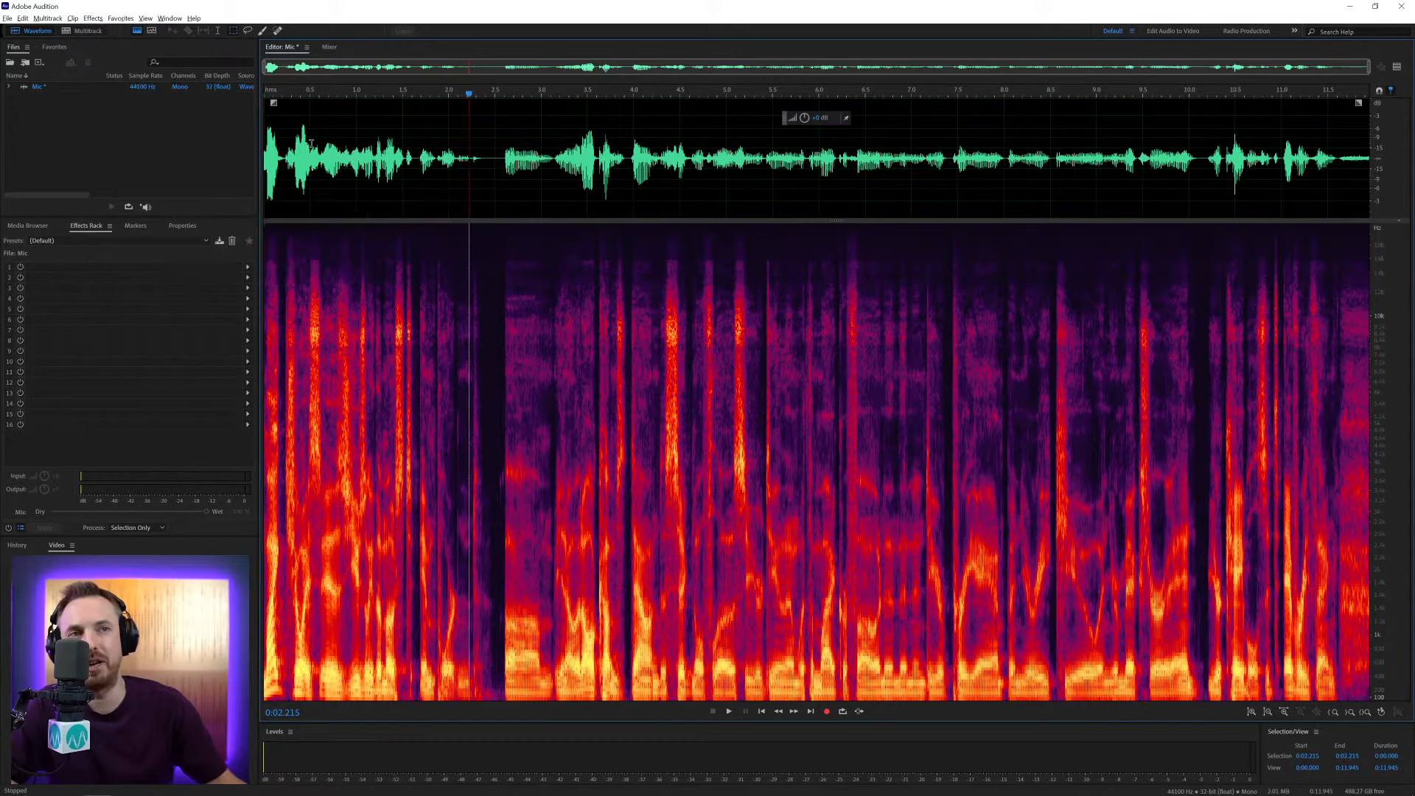
click(267, 143)
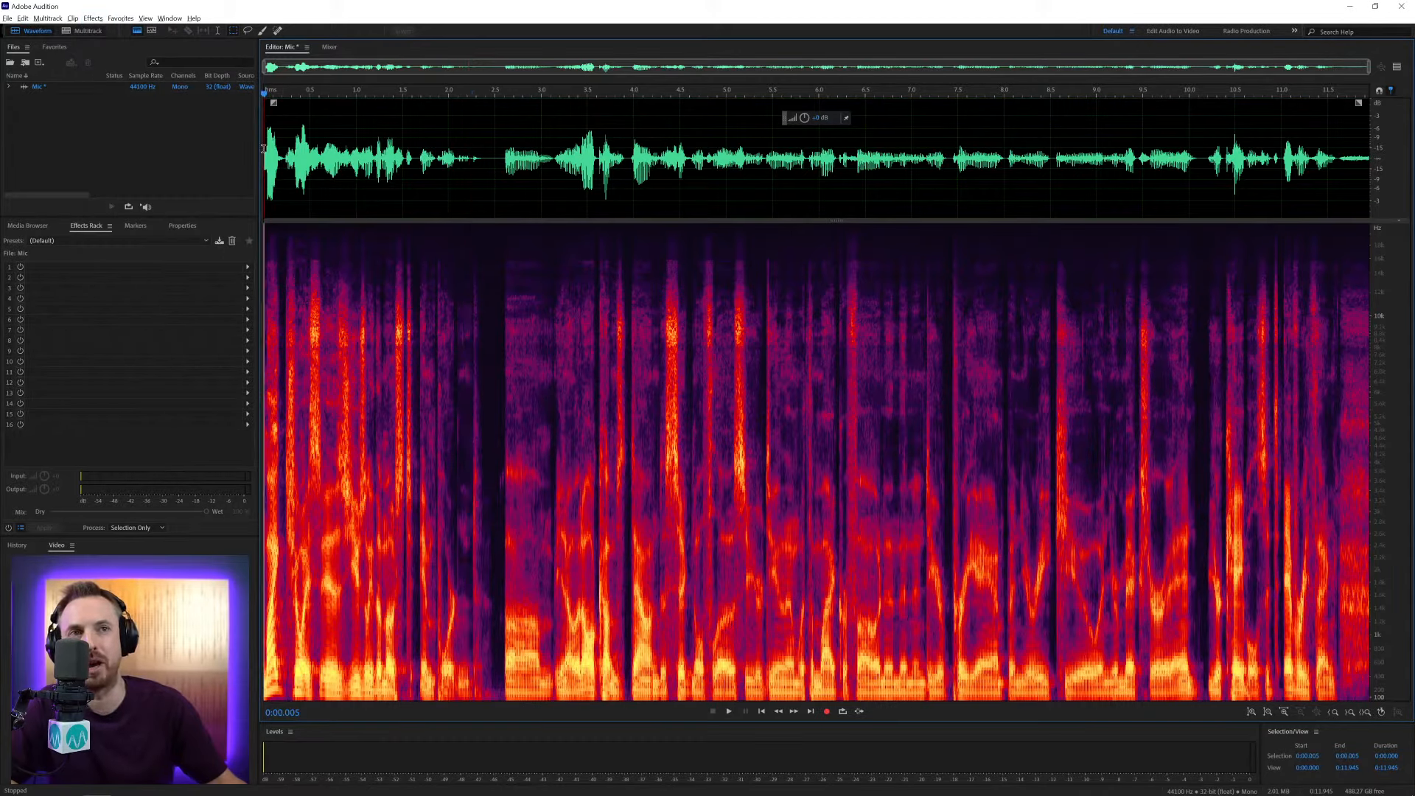
key(space)
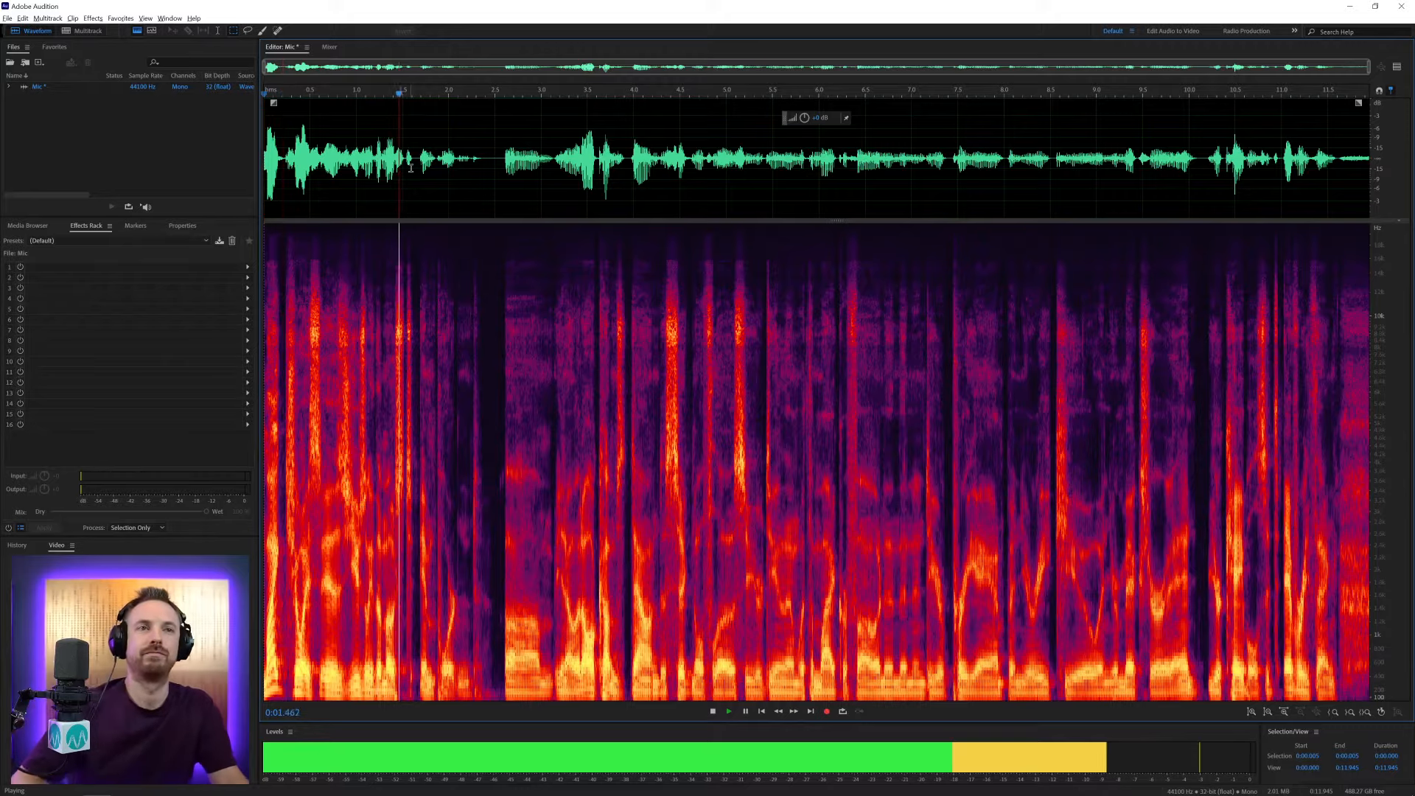
key(space)
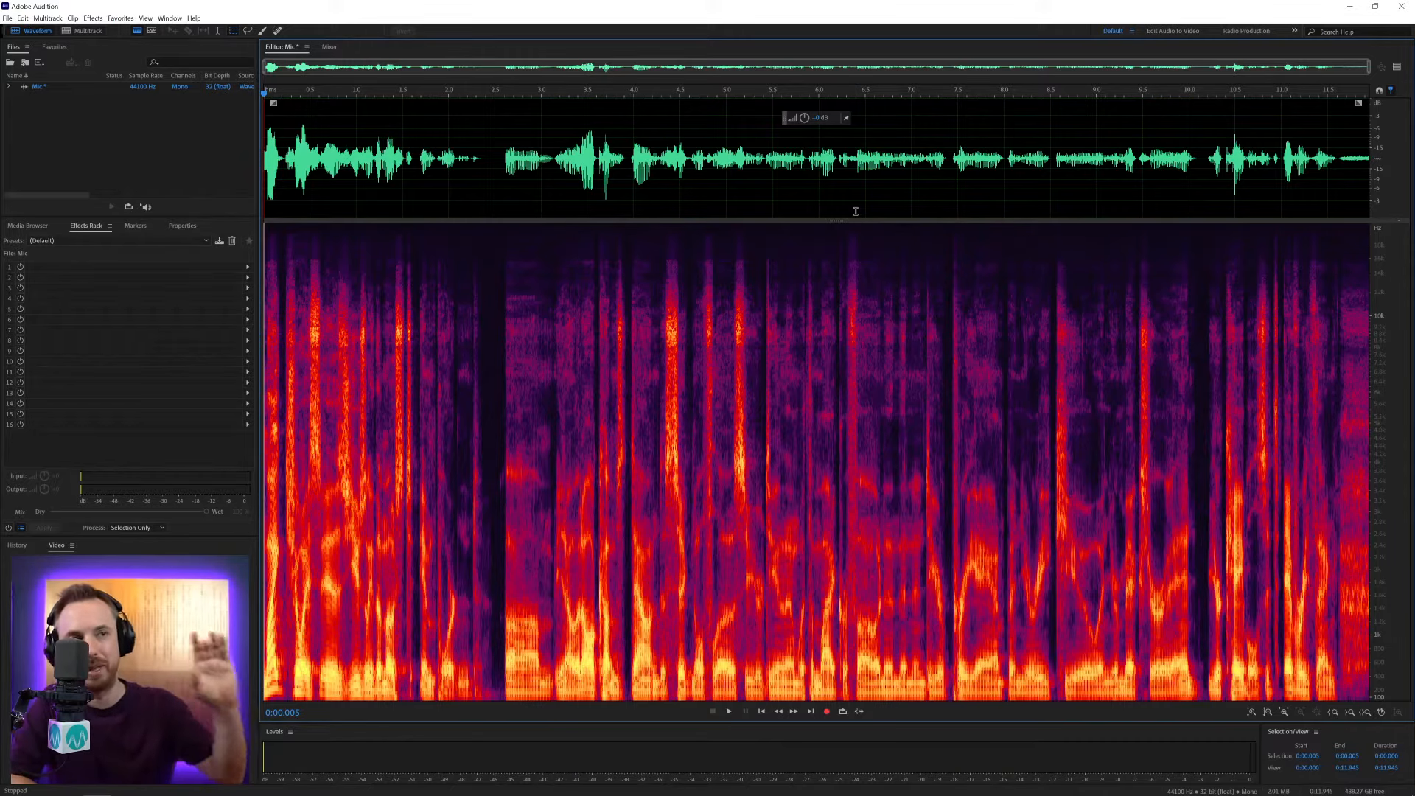
click(93, 19)
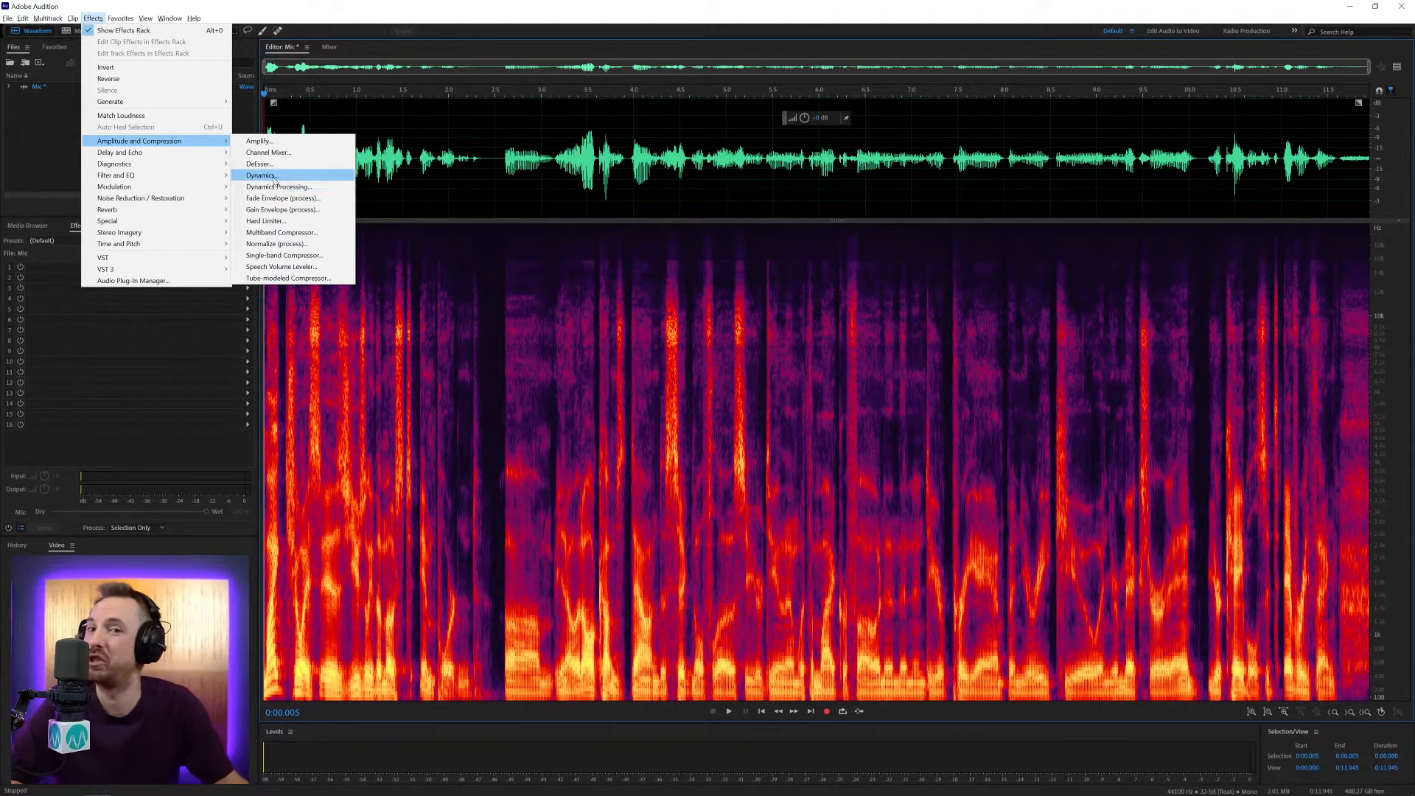
- Reshape the Dynamics Processing curve to compress the voice above about -26.49 dB and preview it
click(276, 187)
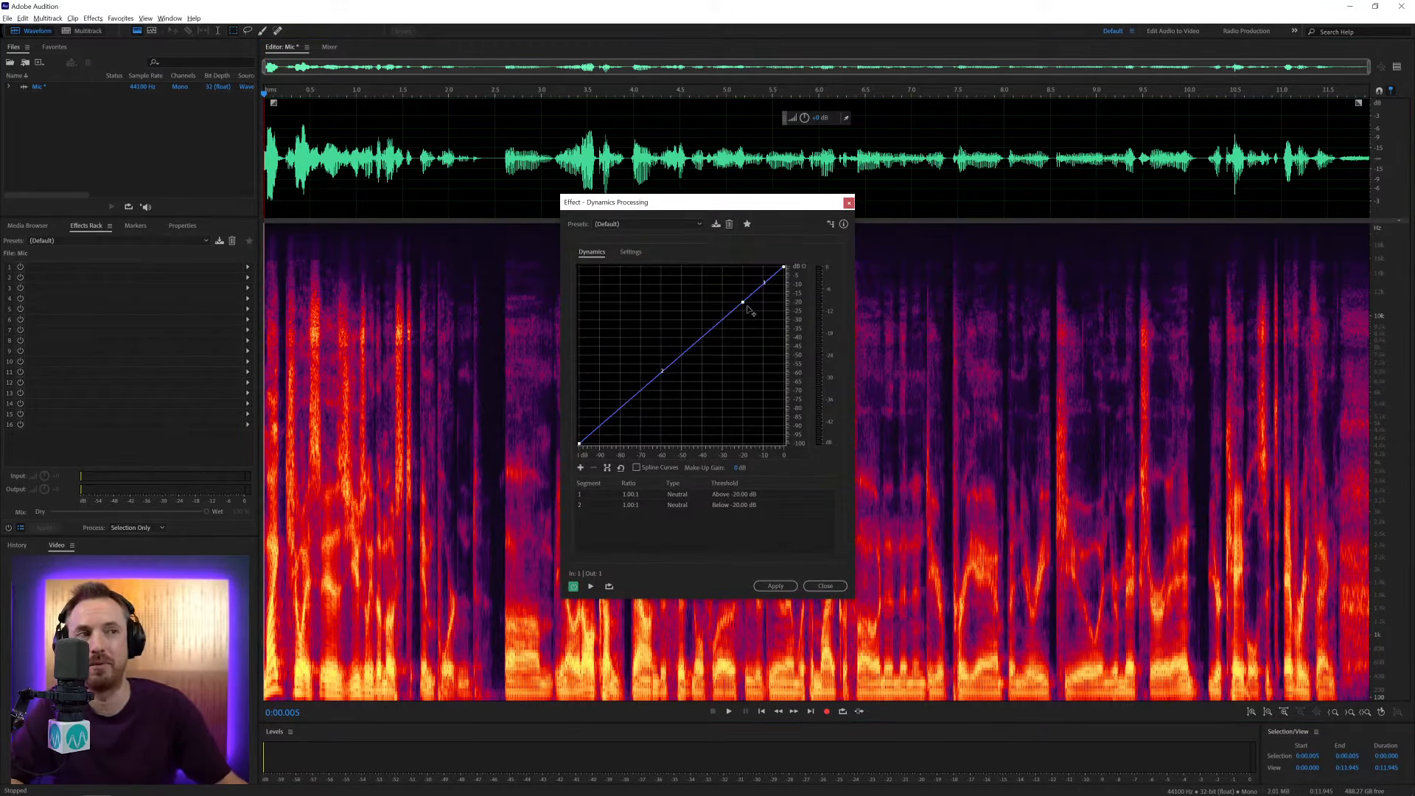
drag(746, 305, 730, 291)
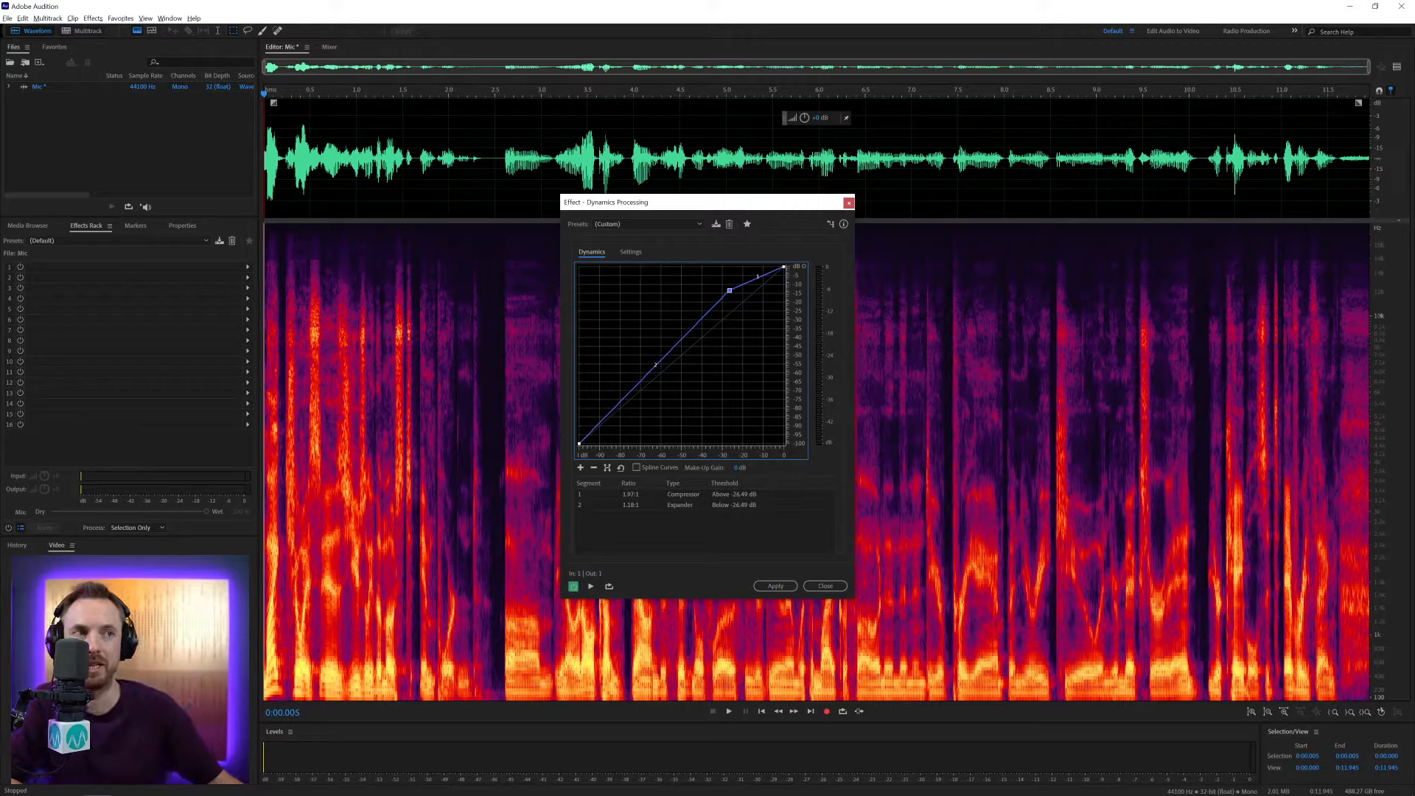
key(space)
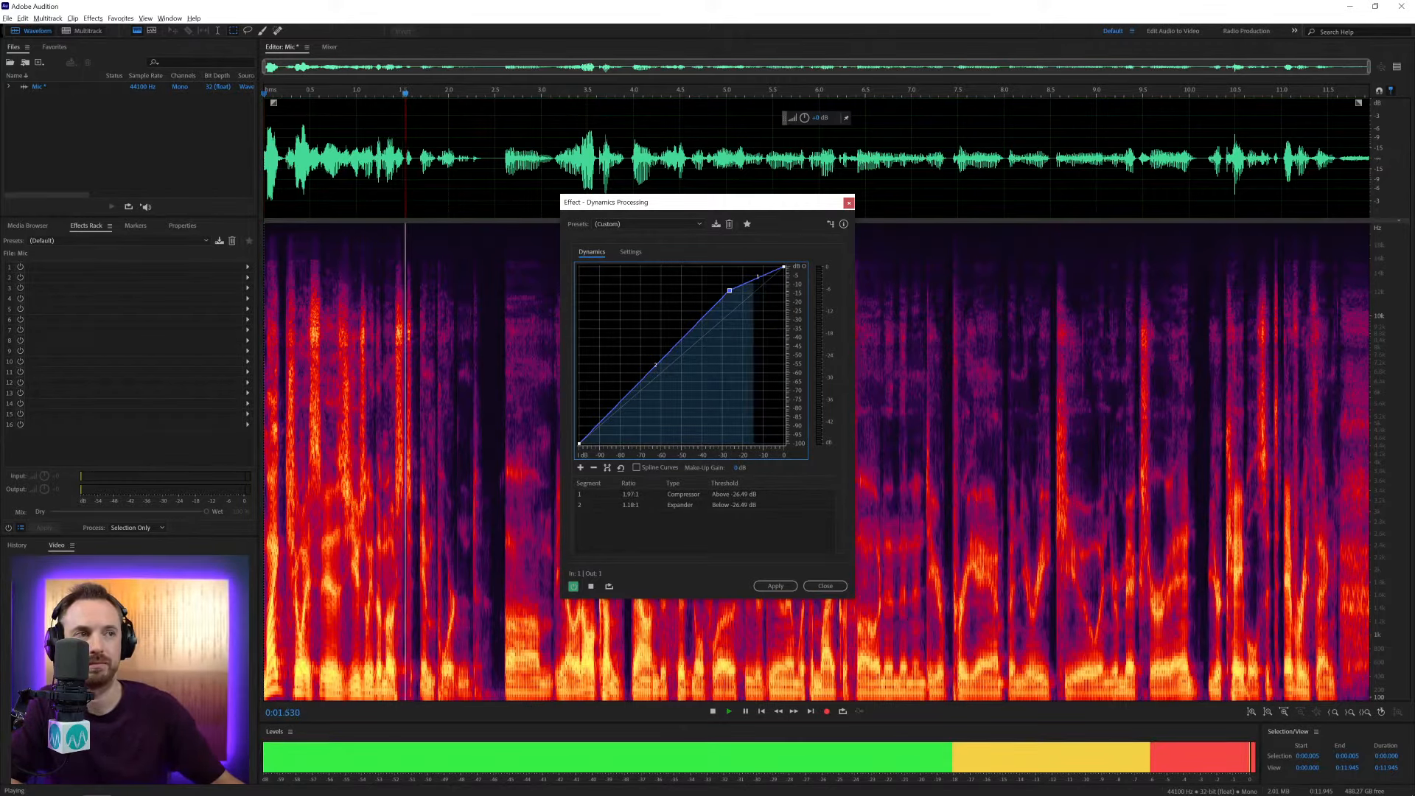
key(space)
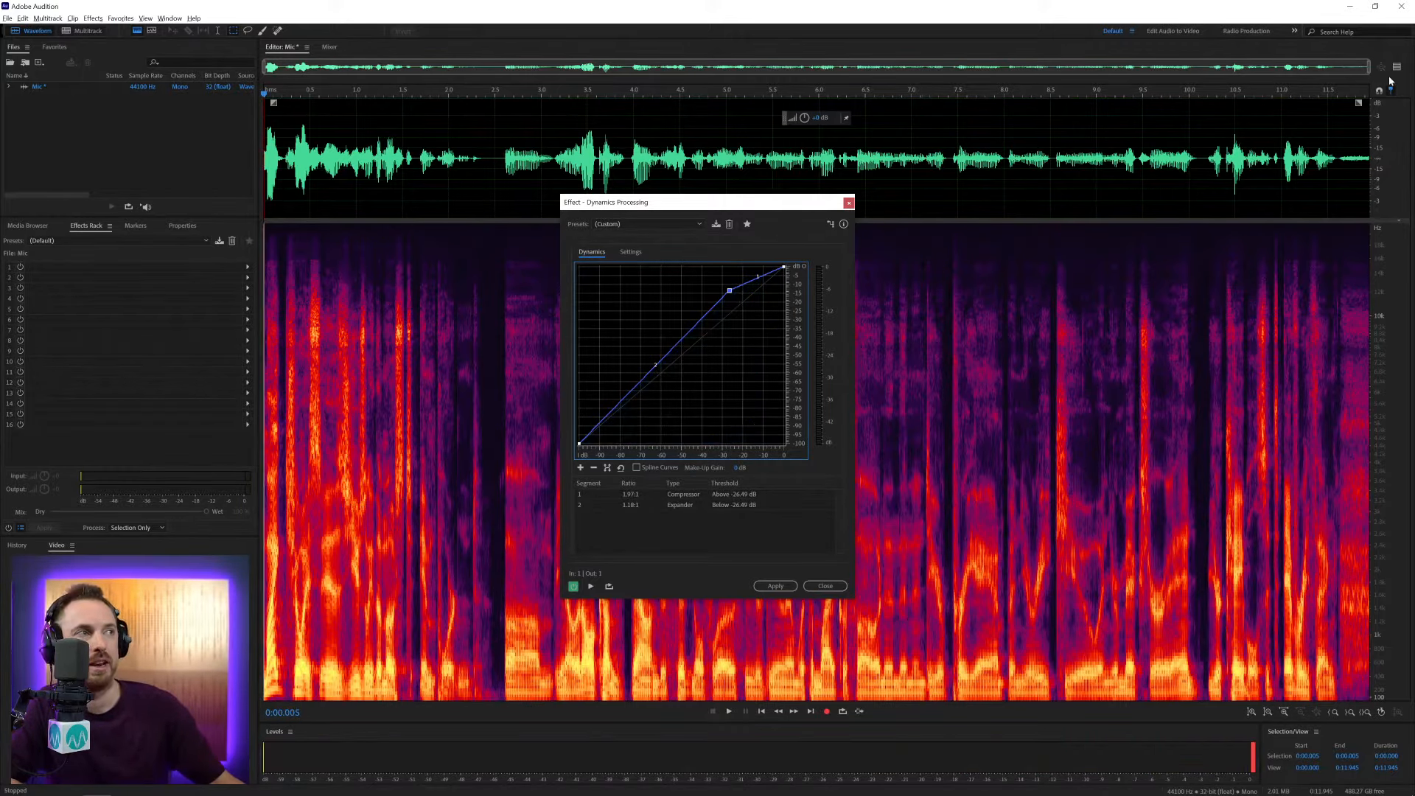
- Show the processed preview under the original, adjust the curve's top-right point, and listen again
click(1394, 68)
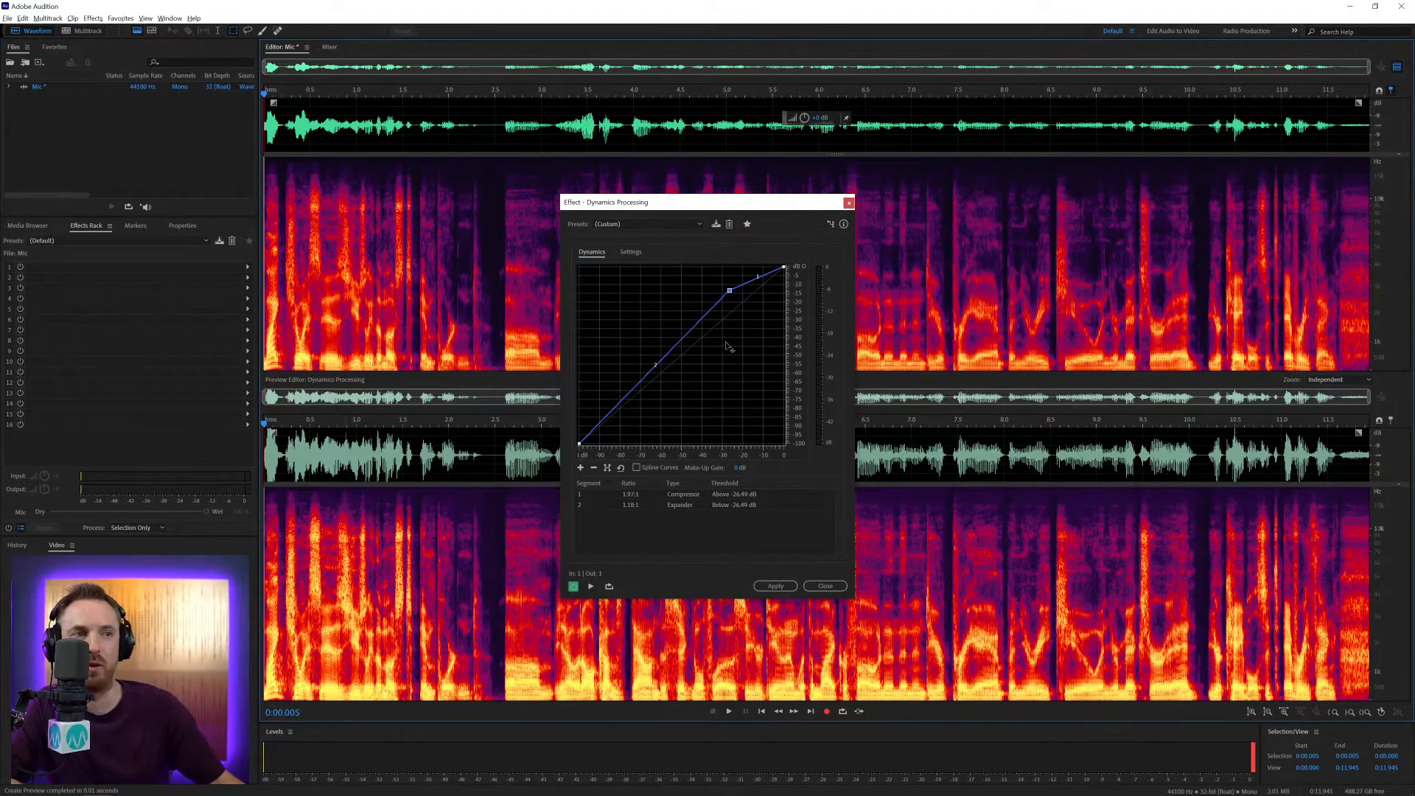
click(783, 269)
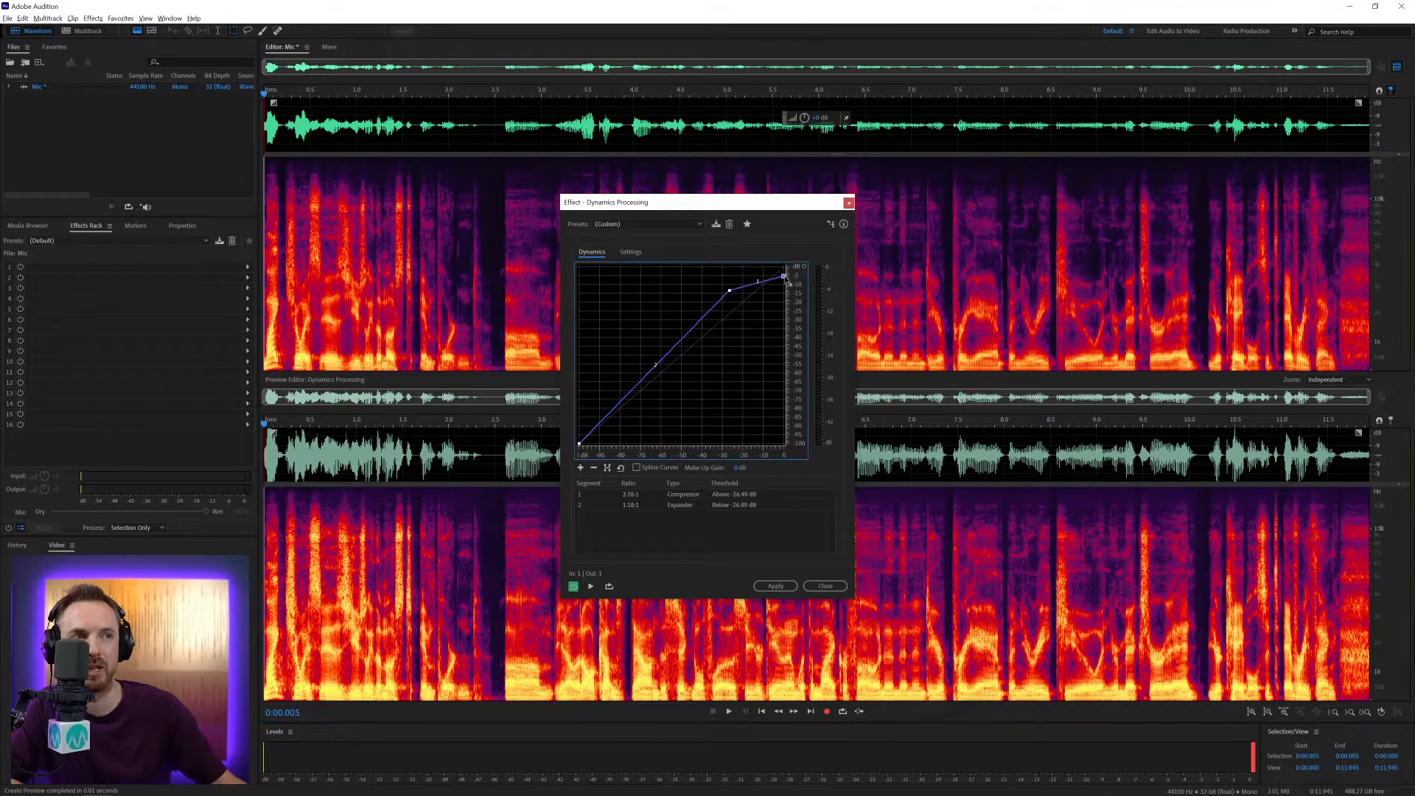
key(space)
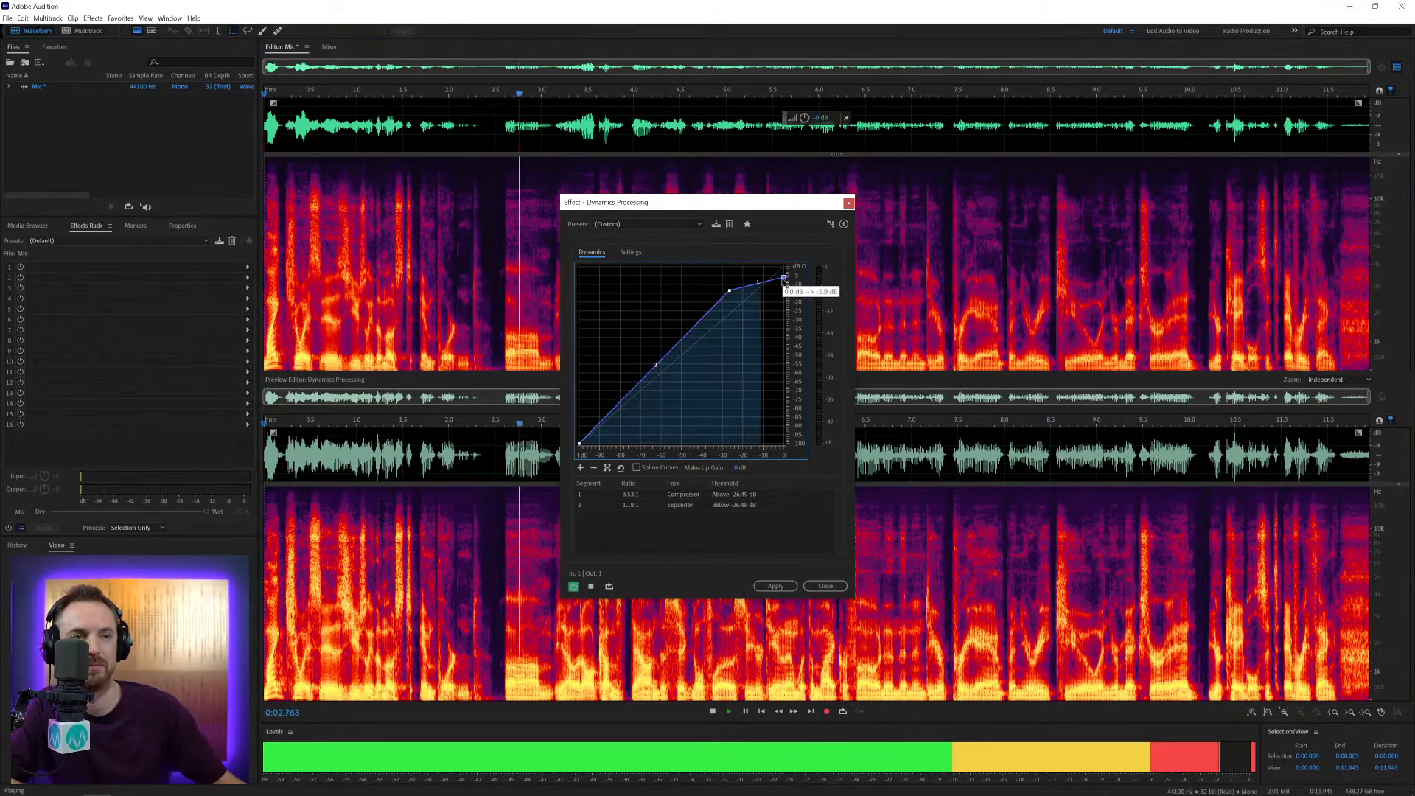
key(space)
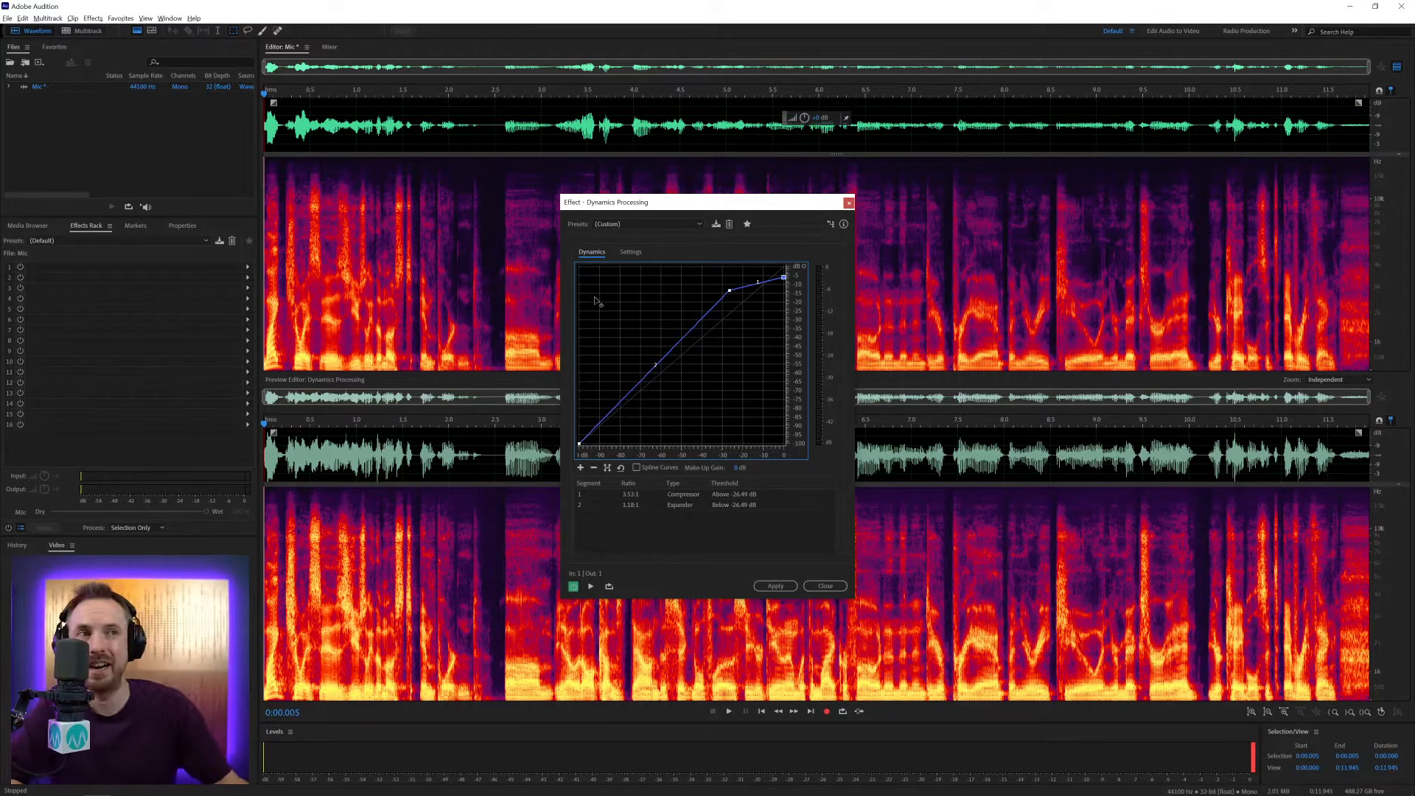
- Add a gate segment for the quietest signal at the bottom of the curve and preview it
mouse_move(603, 426)
mouse_down()
mouse_move(664, 453)
mouse_move(624, 462)
mouse_move(670, 471)
mouse_up()
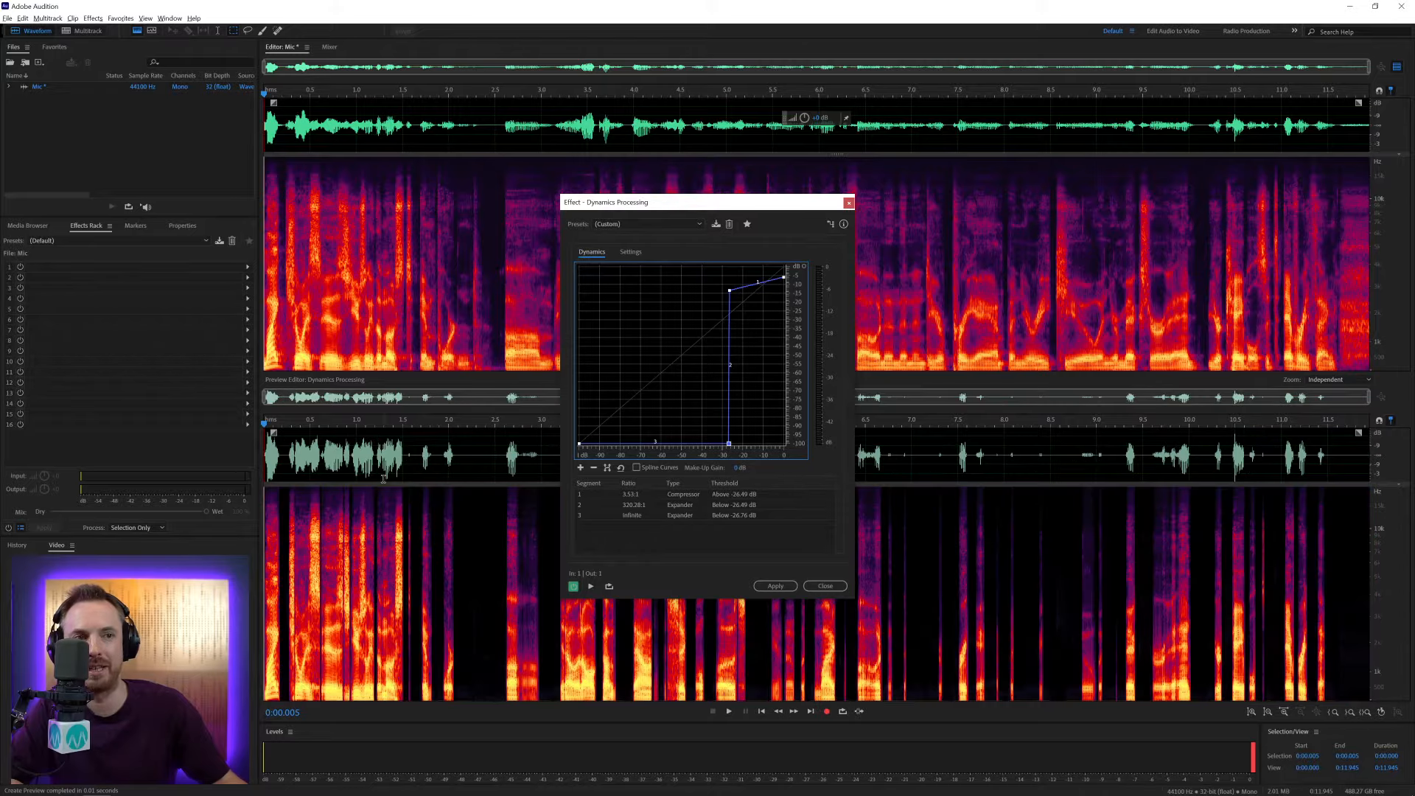
key(space)
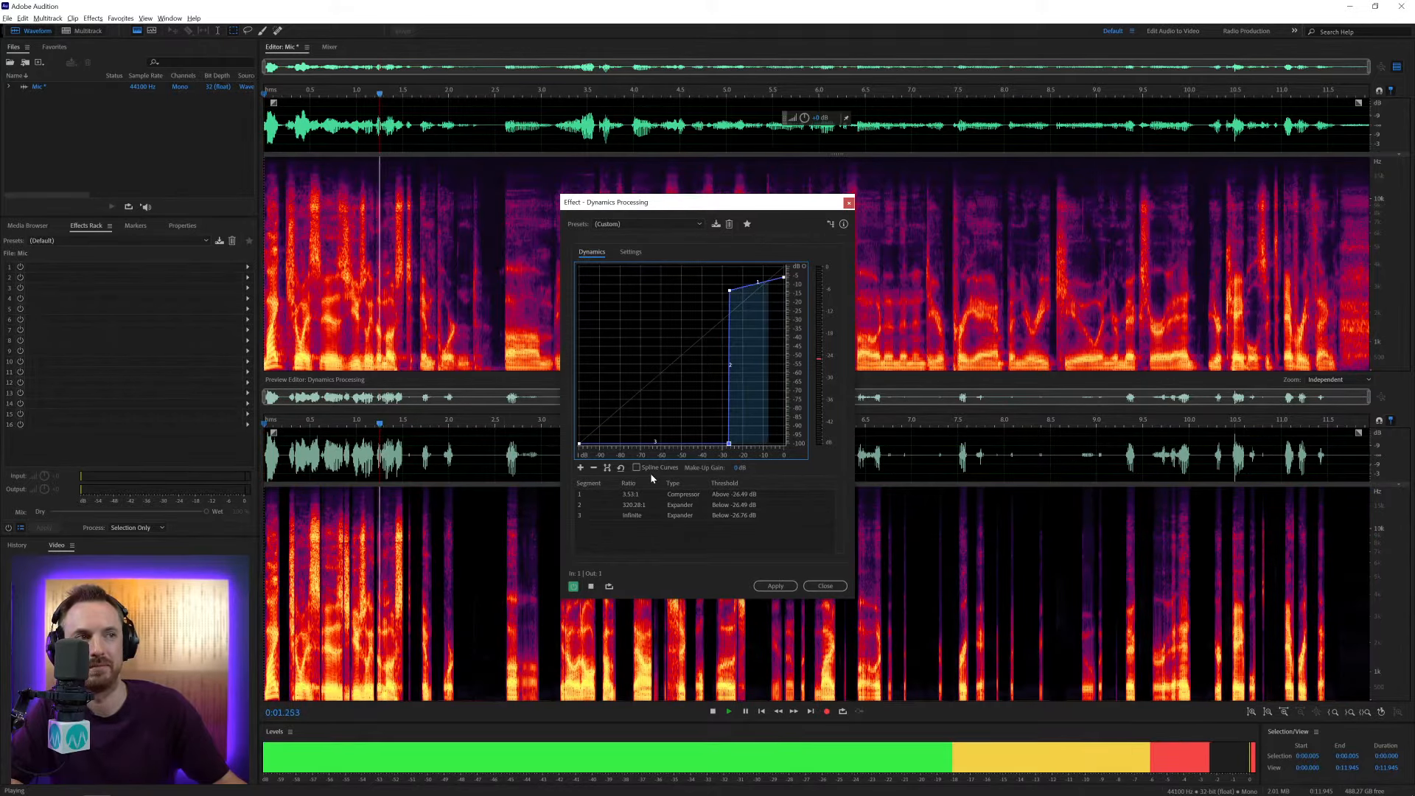
key(space)
- Lower the gate threshold step by step toward -78 dB while previewing so soft speech still passes
drag(729, 445, 683, 448)
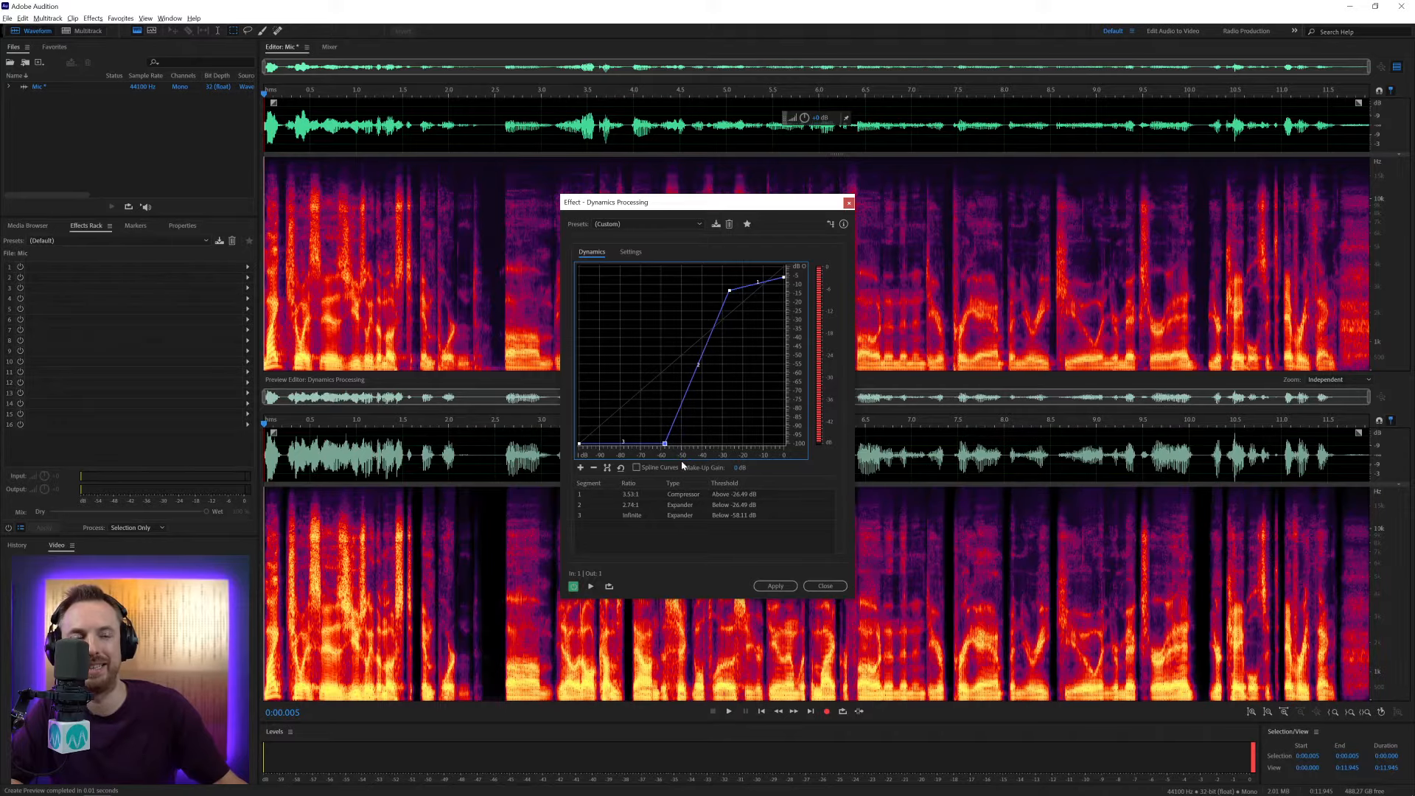
drag(666, 445, 655, 444)
key(space)
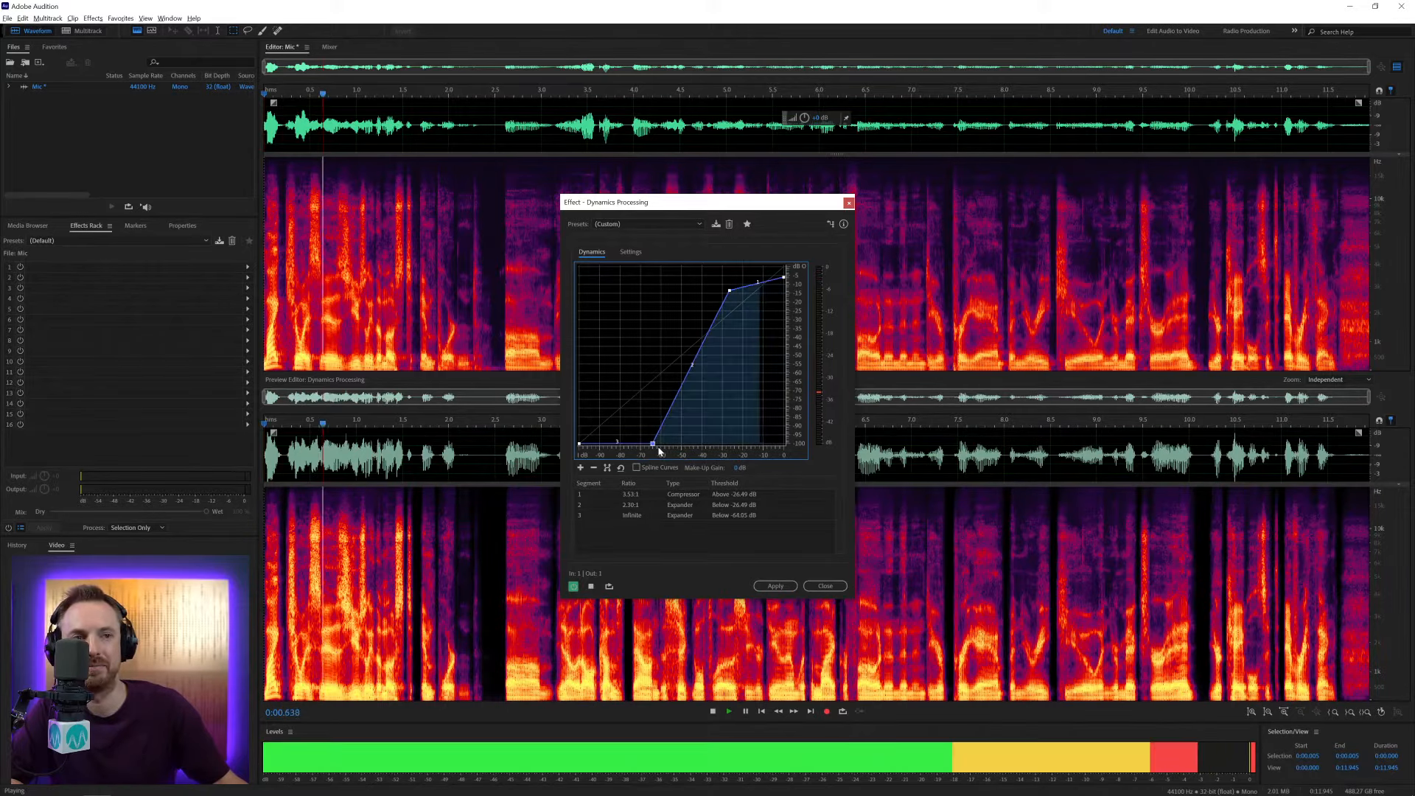
key(space)
drag(655, 444, 630, 444)
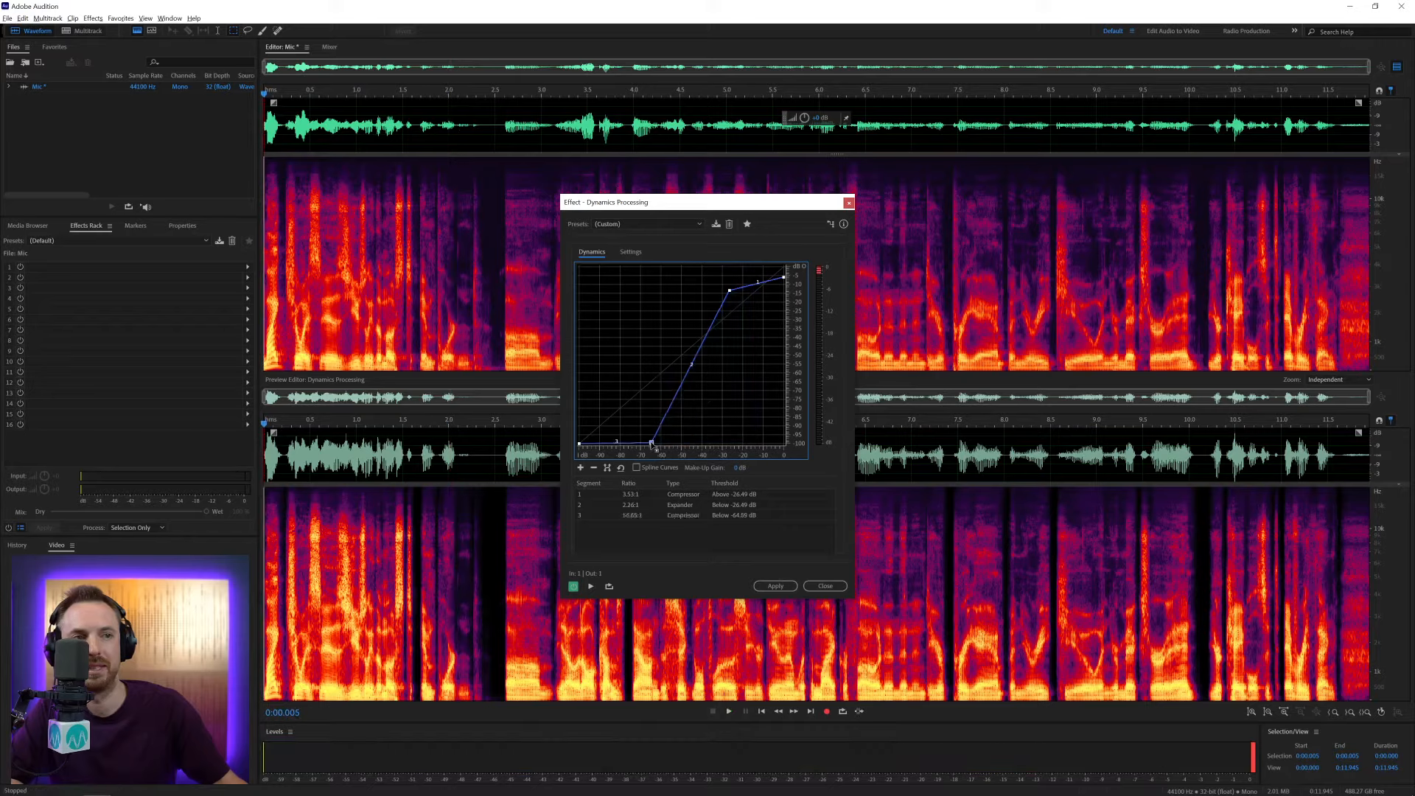
key(space)
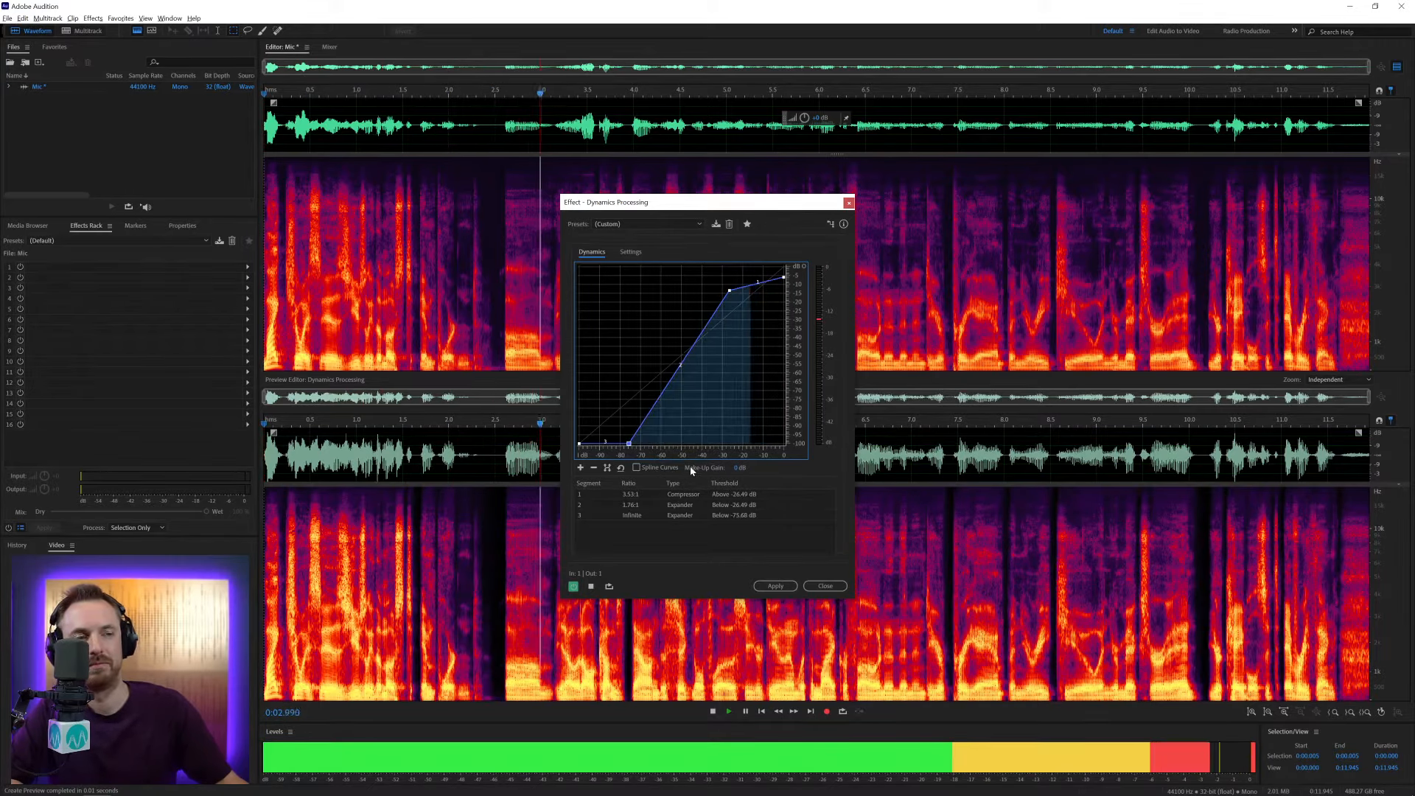
key(space)
mouse_move(628, 445)
mouse_down()
mouse_move(606, 446)
mouse_move(625, 446)
mouse_up()
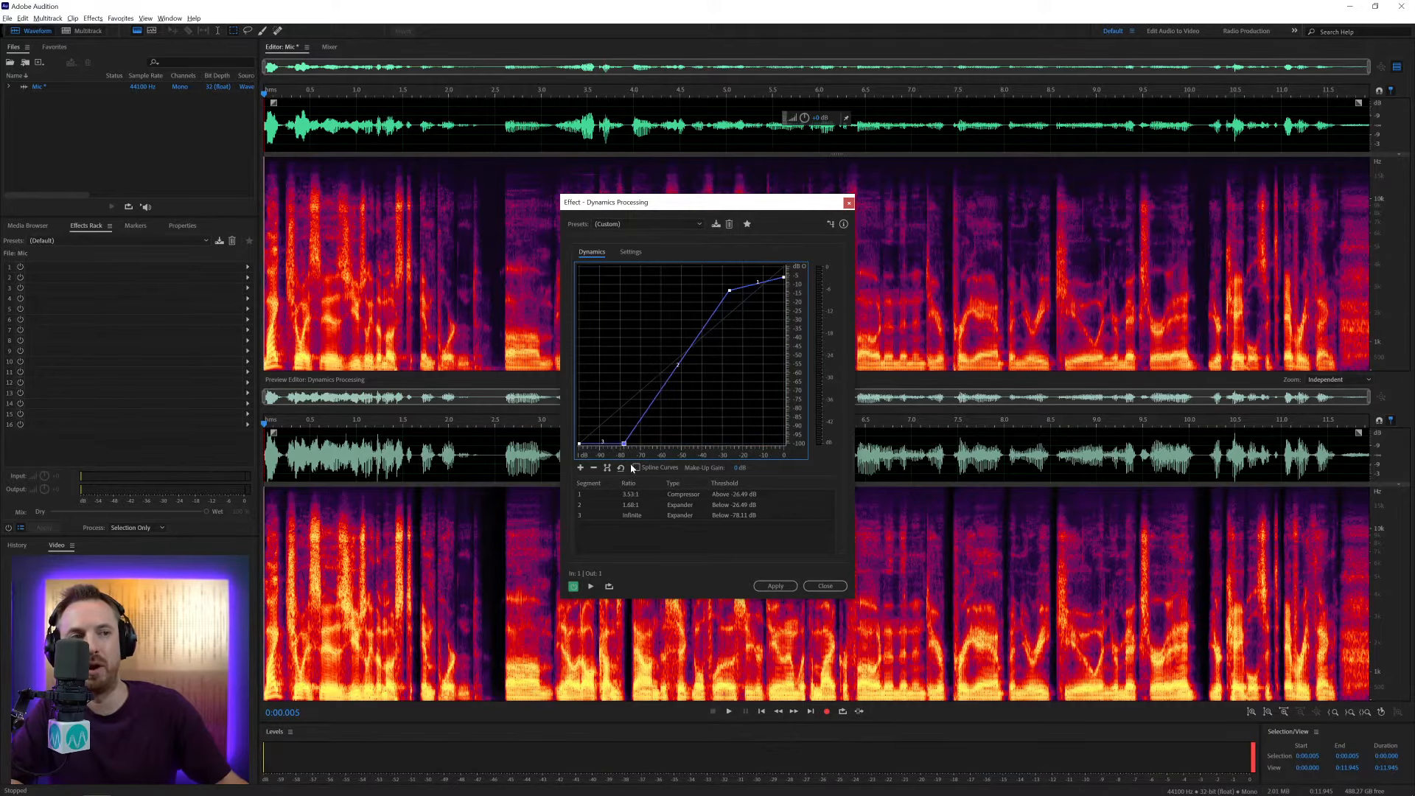
- Smooth the curve into a spline, preview it, then close Dynamics Processing without applying
click(636, 467)
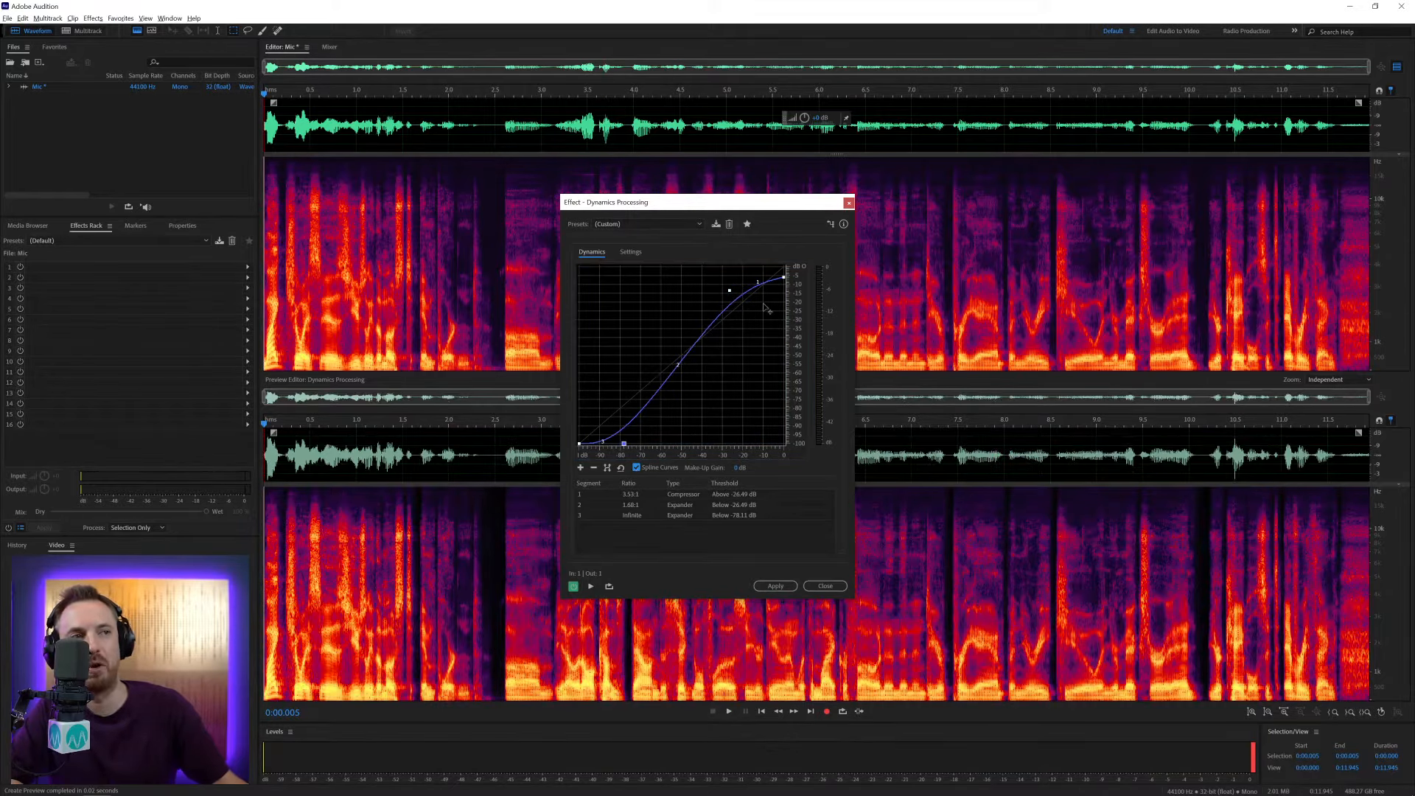
key(space)
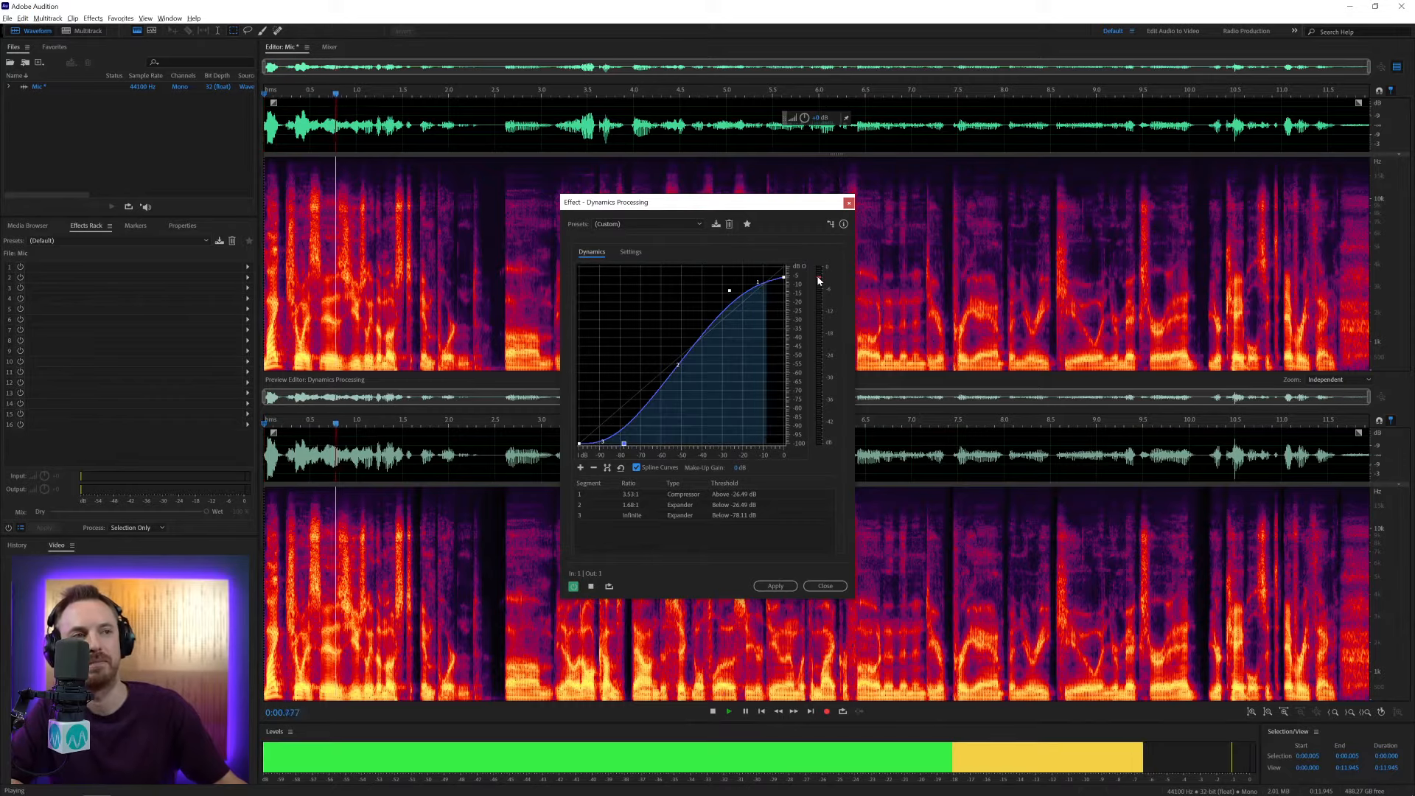
key(space)
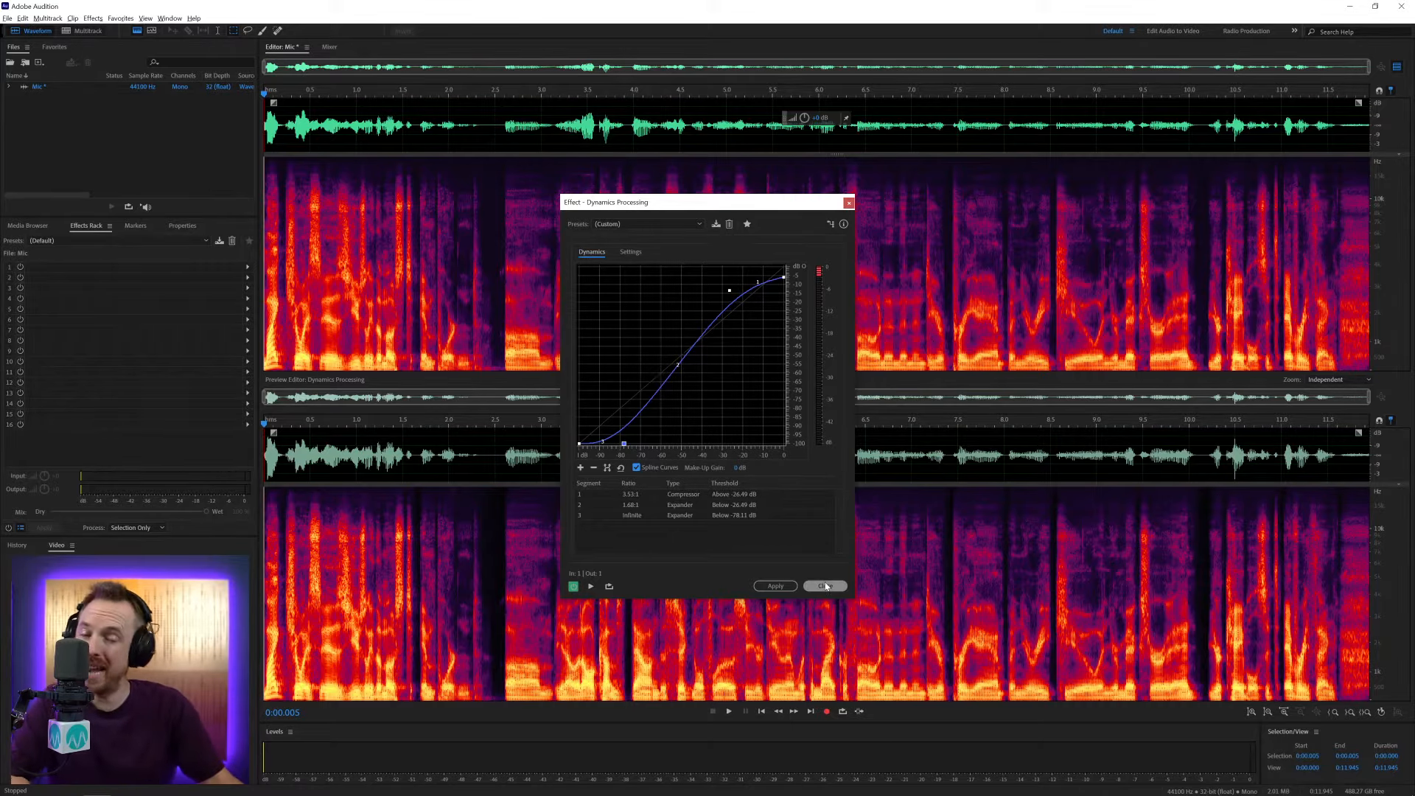
click(828, 586)
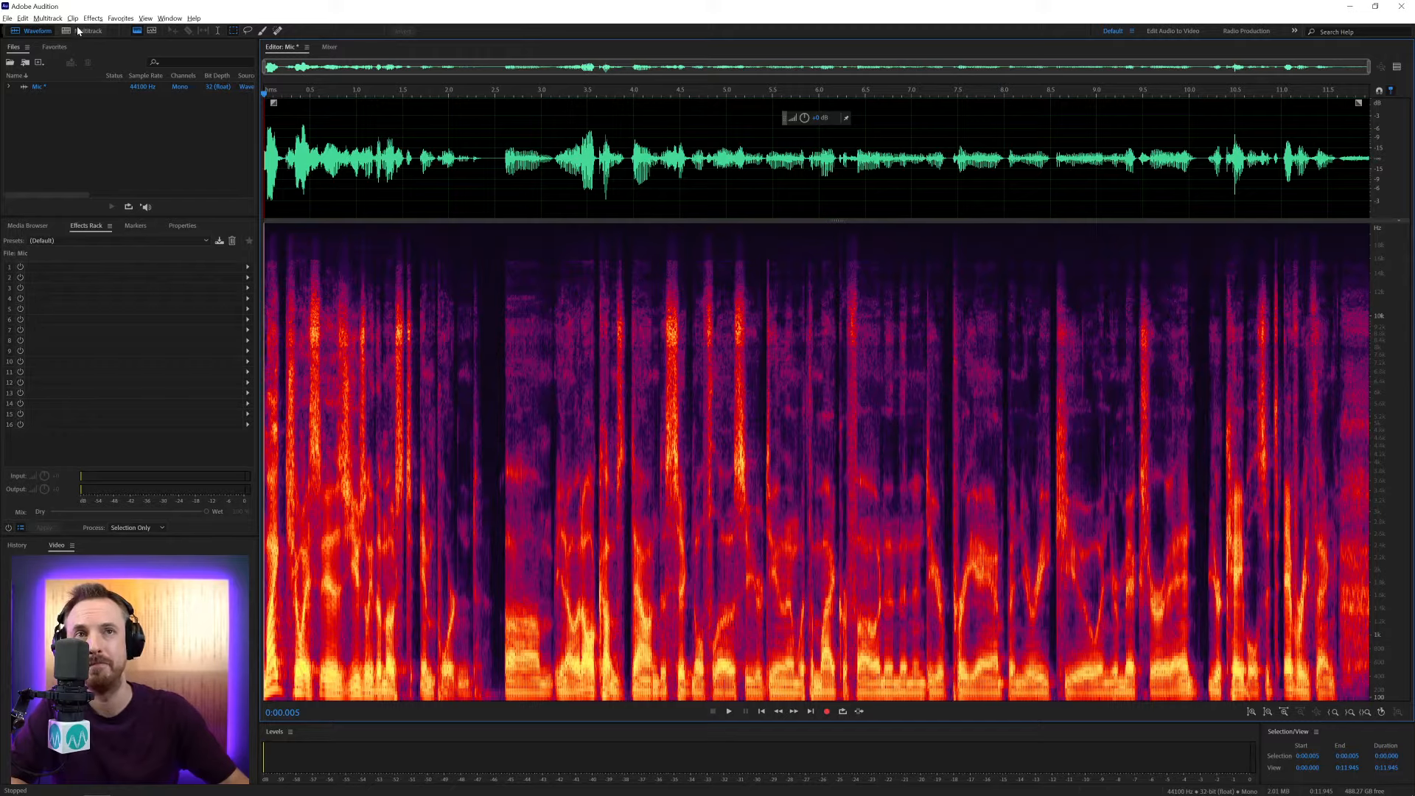
- Create a new multitrack session named Dynamics
click(77, 31)
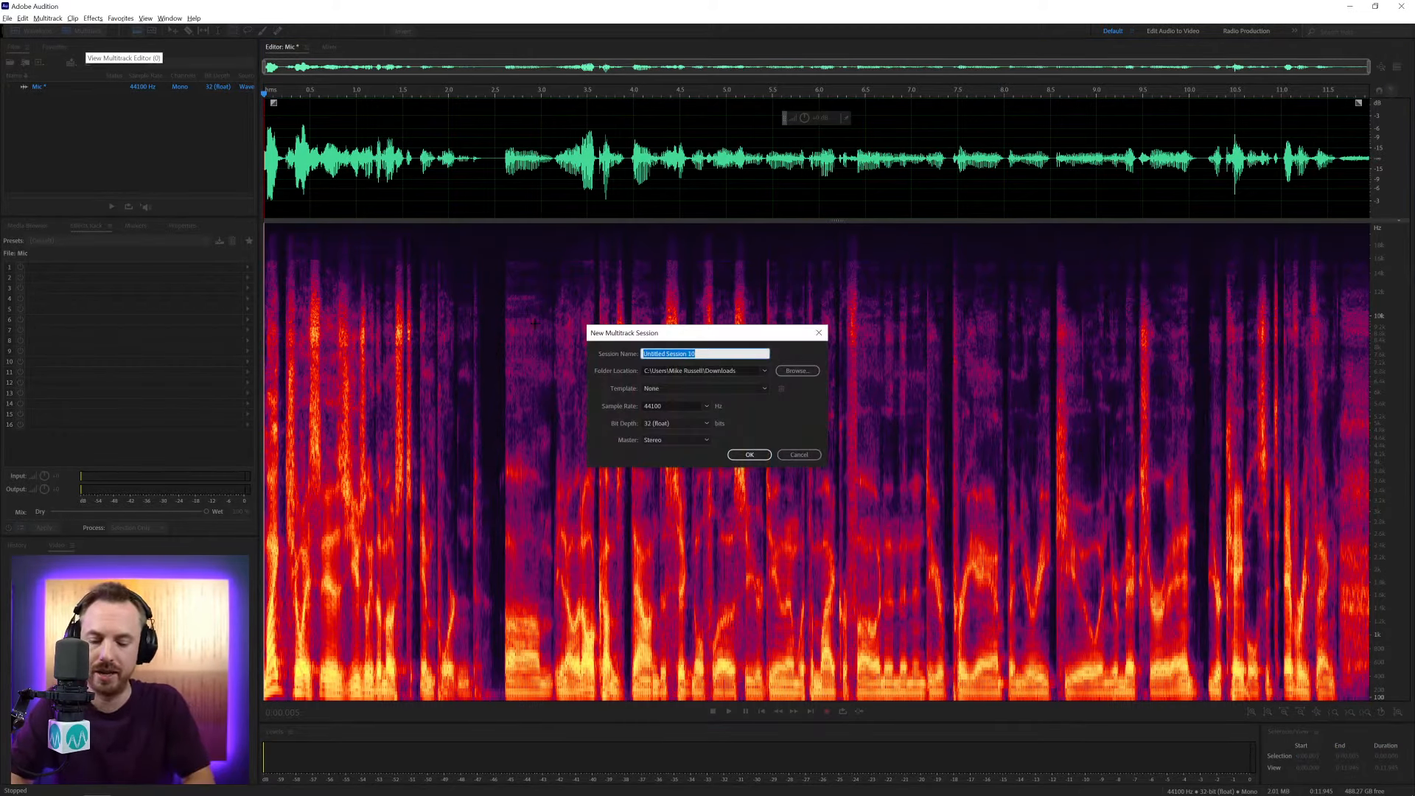
key(BackSpace)
text(s)
key(Return)
- Place the 119 BPM music on Track 2 and the Mic recording on Track 1, then play them together
click(32, 227)
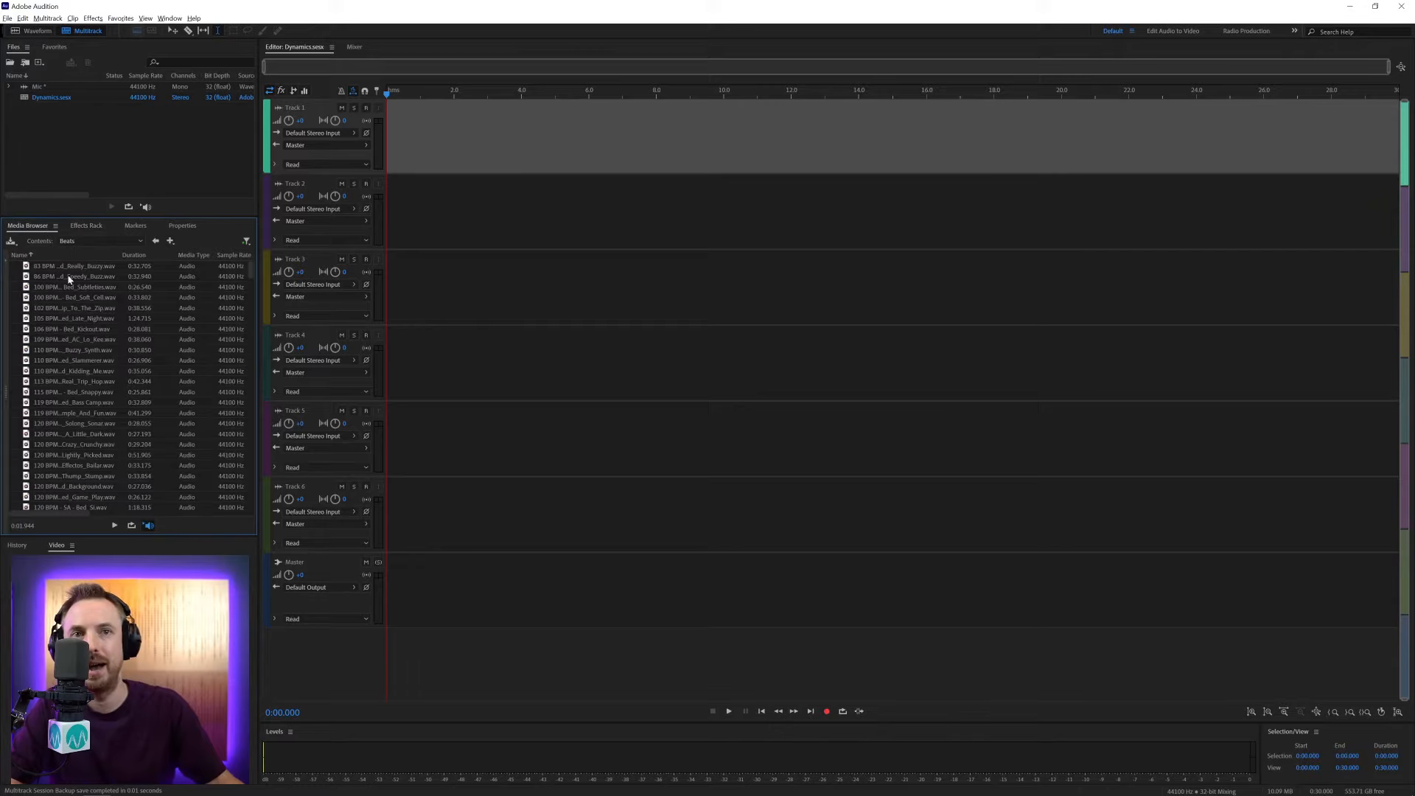
drag(61, 412, 81, 395)
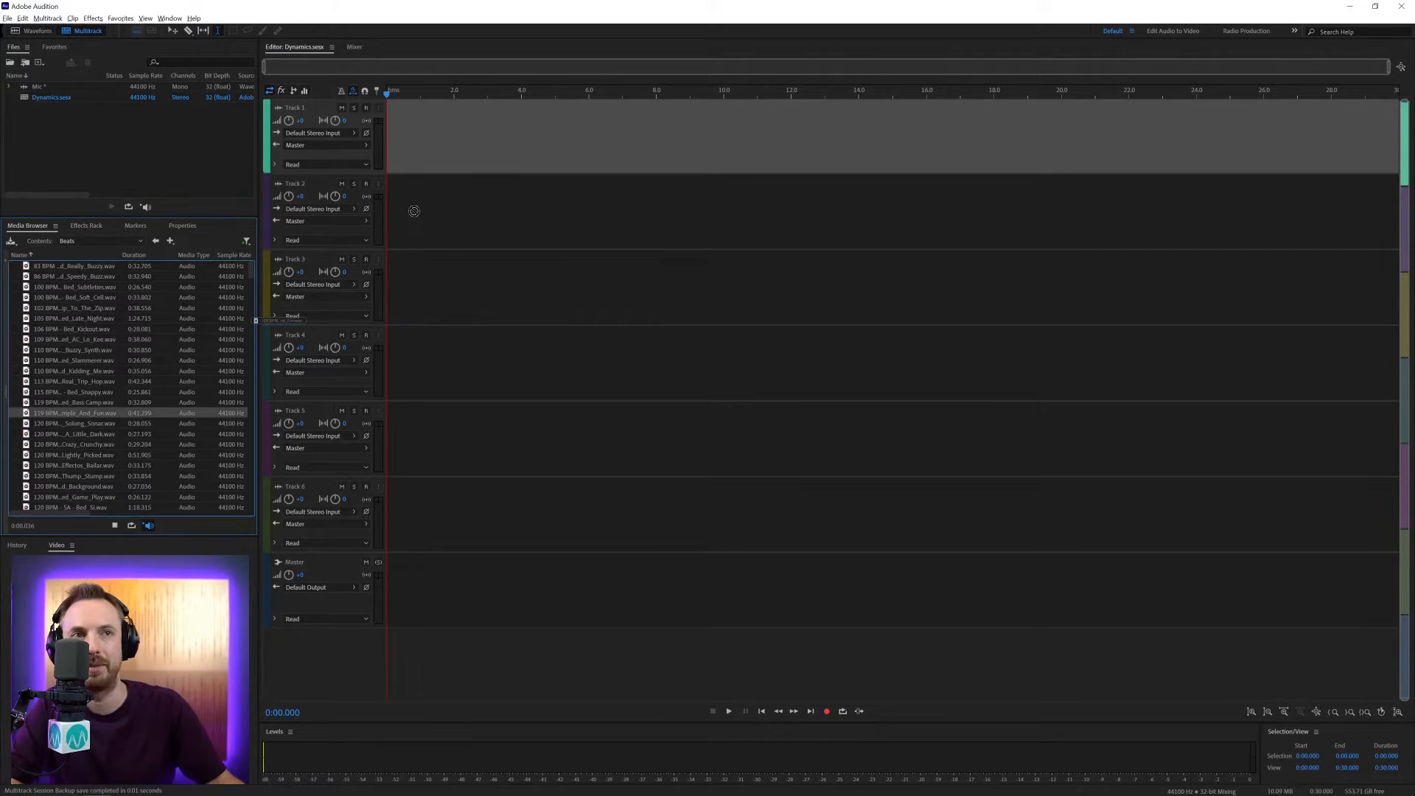
drag(401, 212, 401, 211)
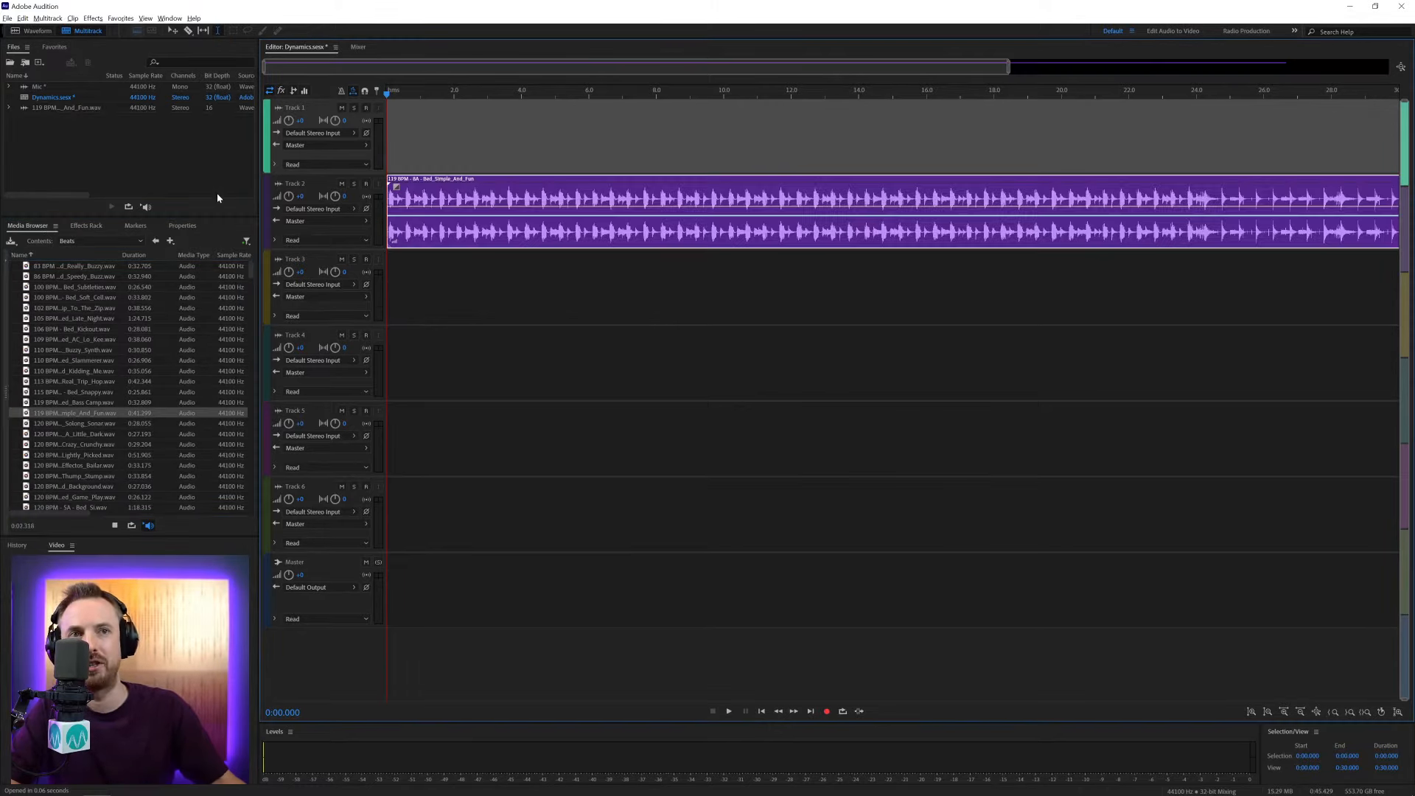
drag(38, 86, 401, 131)
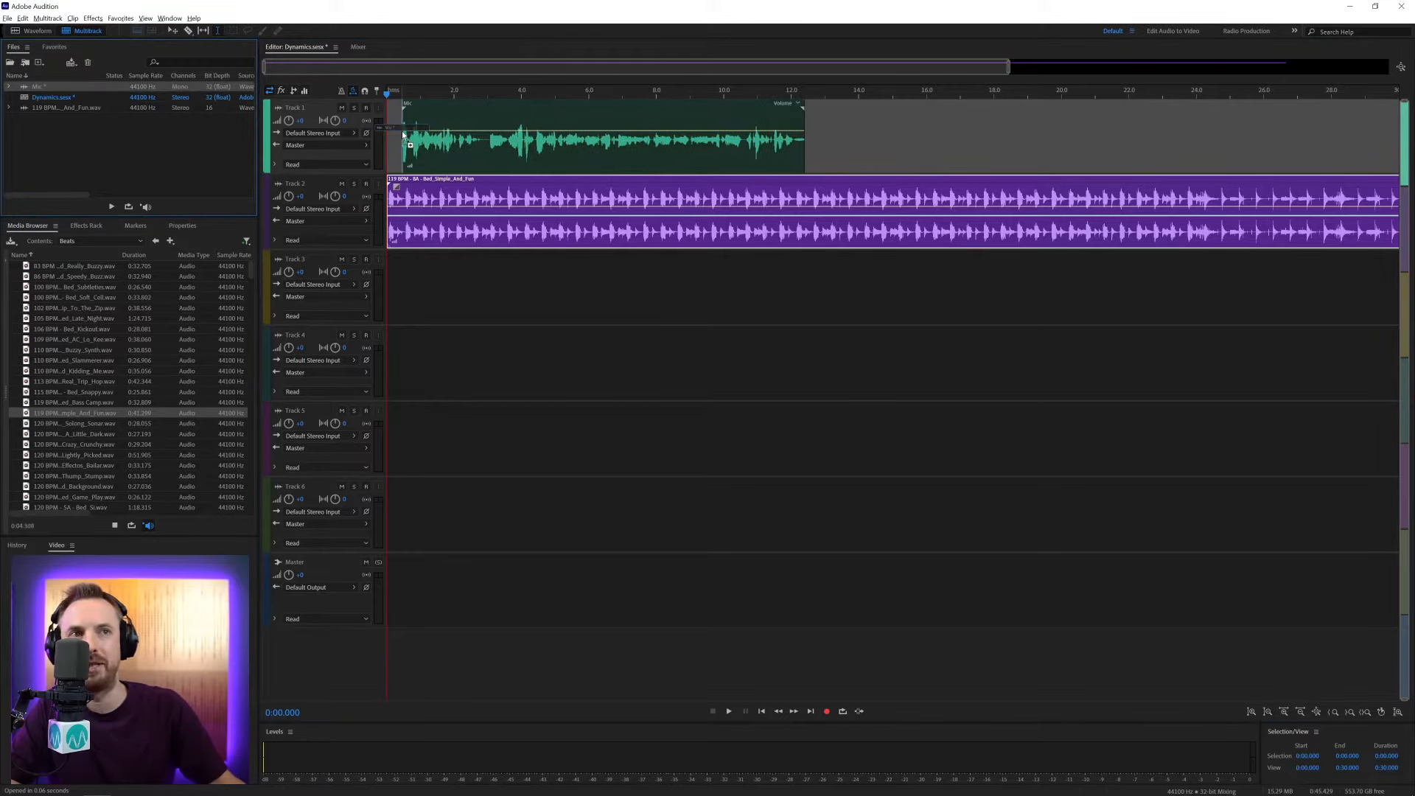
key(space)
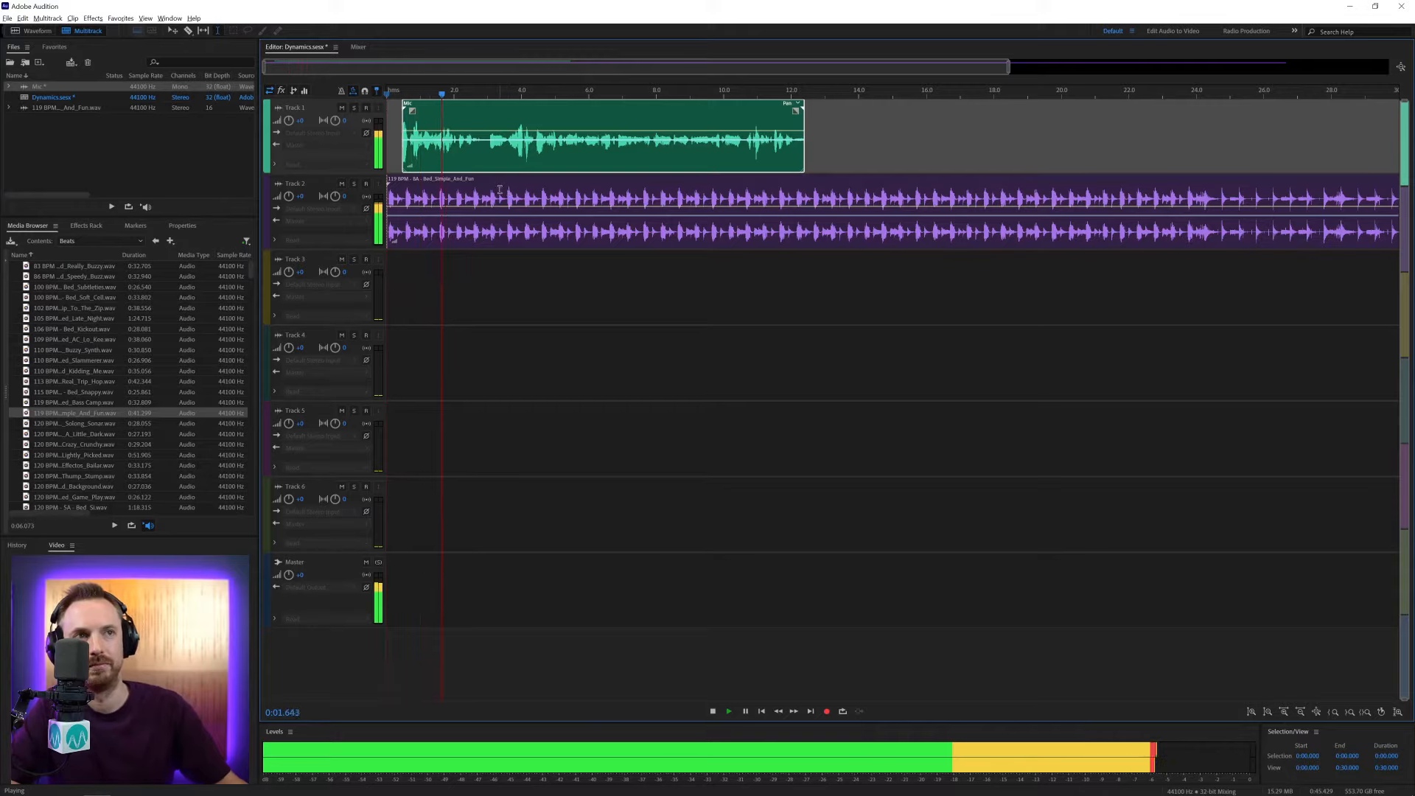
key(space)
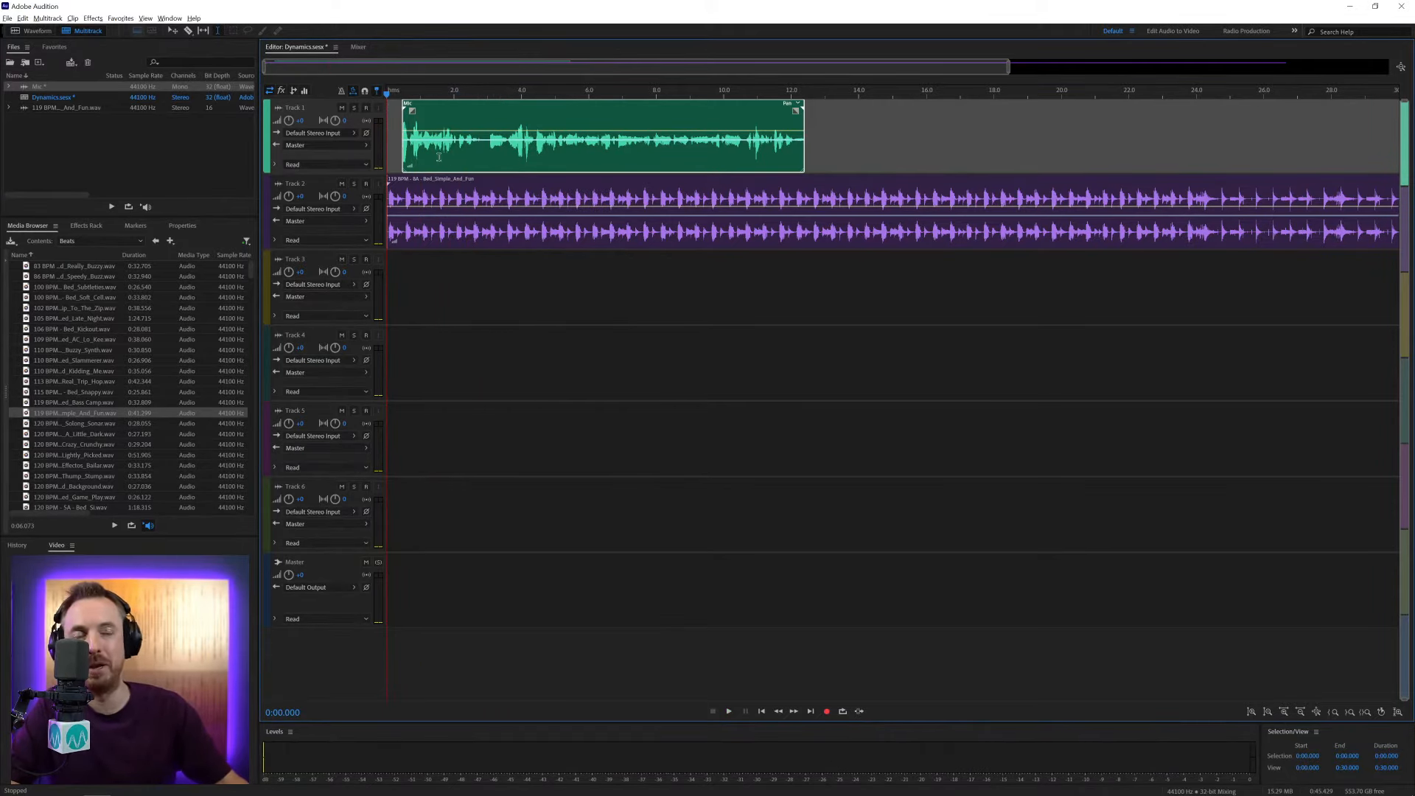
- Add Dynamics Processing to the first Effects Rack slot of the music on Track 2
click(406, 210)
click(92, 227)
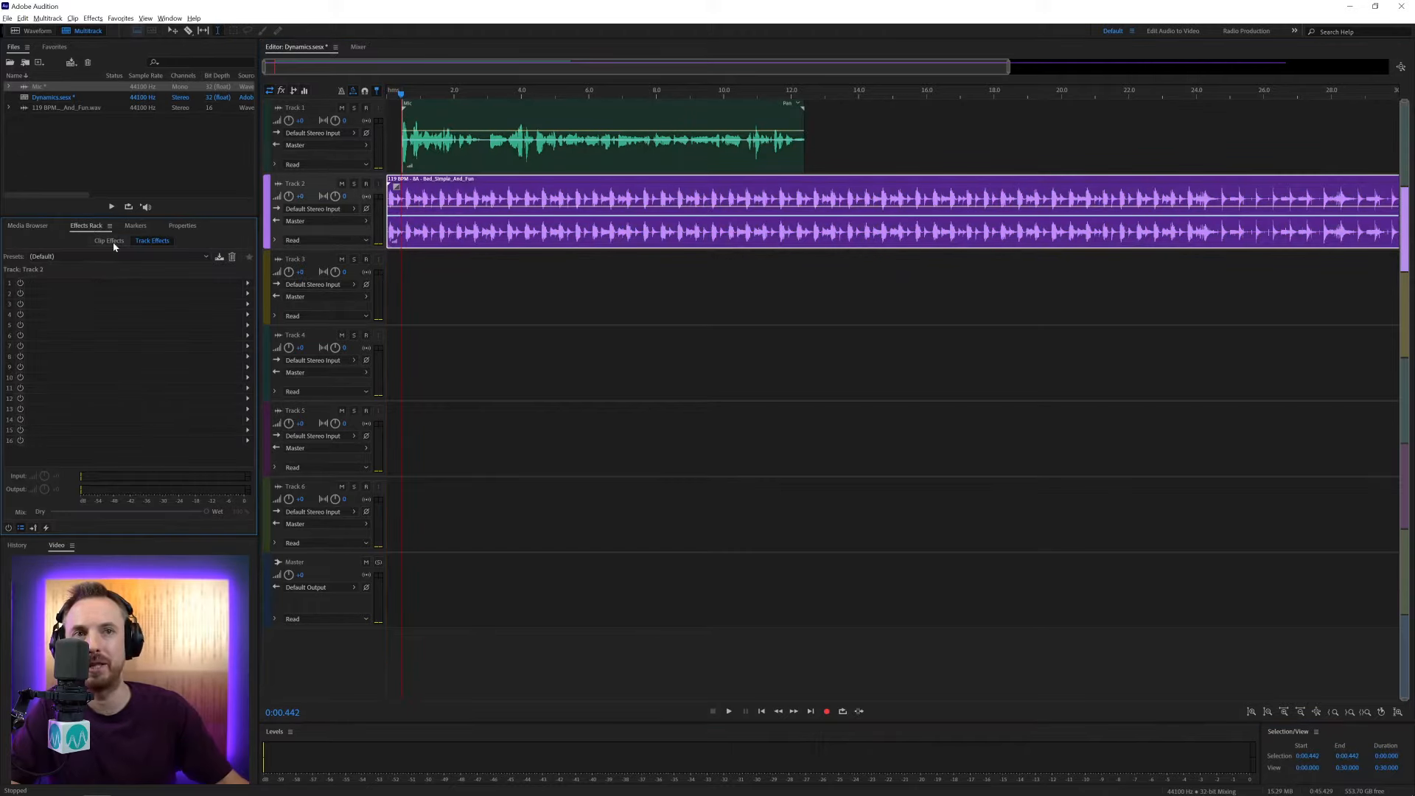
click(249, 284)
mouse_move(302, 320)
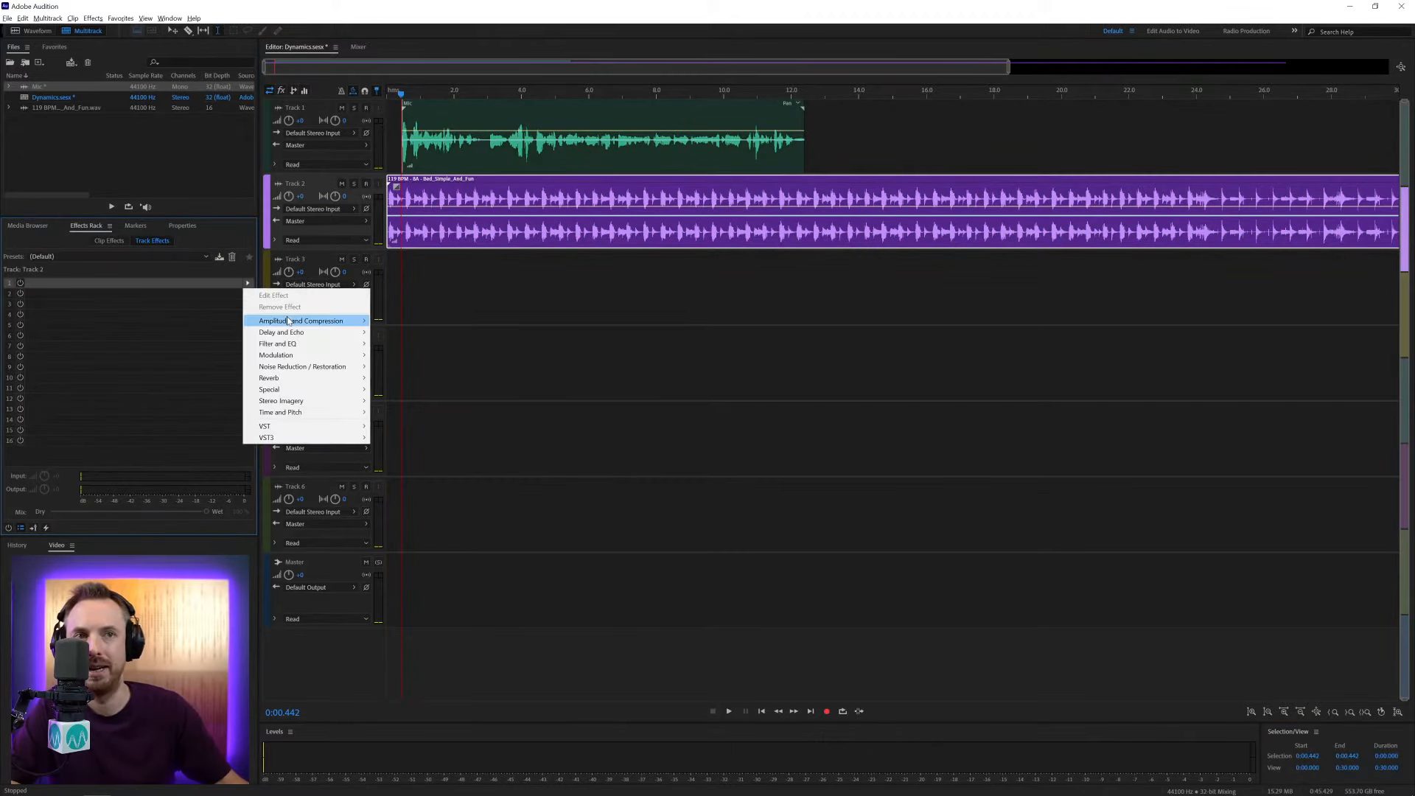
click(418, 366)
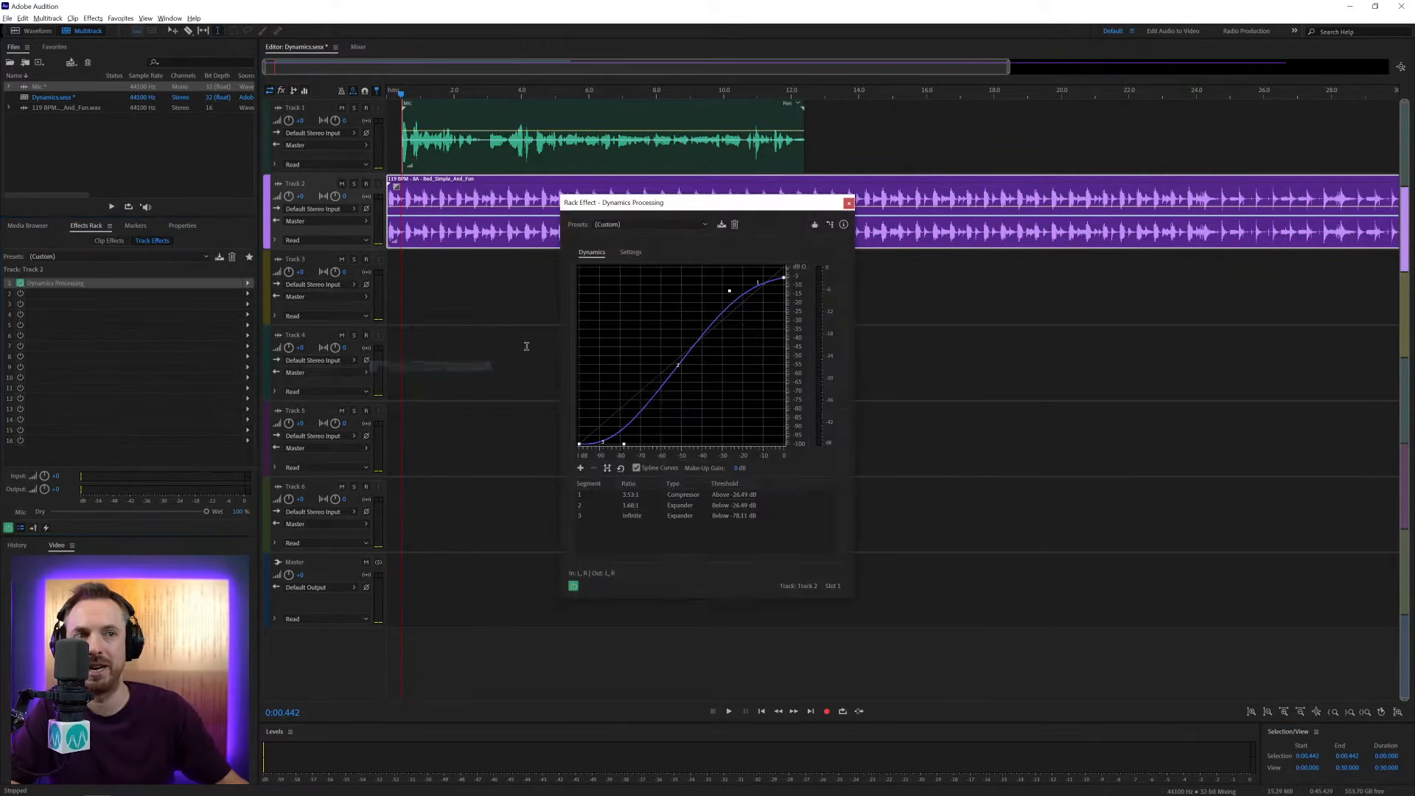
- Reset the effect to the Default preset and set its side-chain input to Mono
click(704, 225)
click(619, 238)
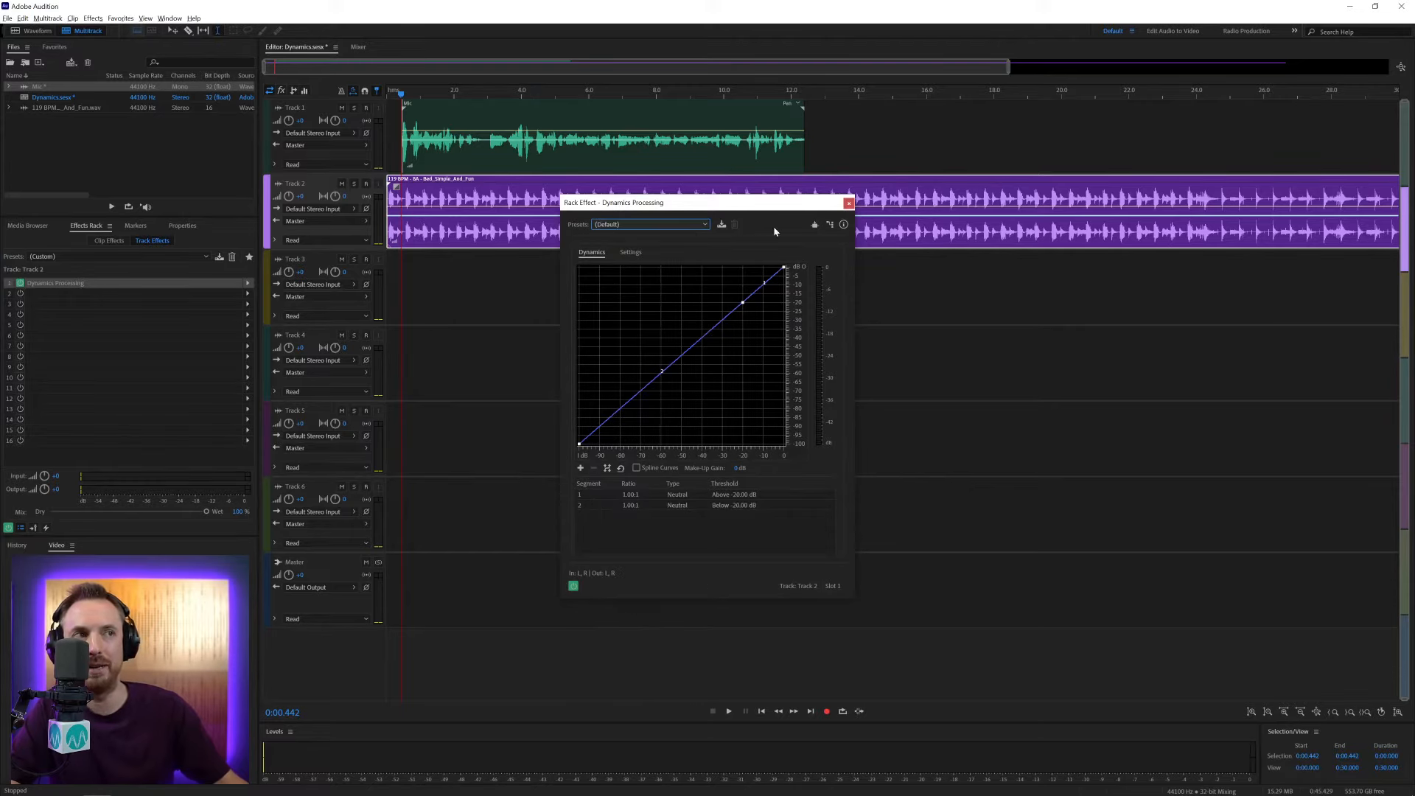
click(815, 225)
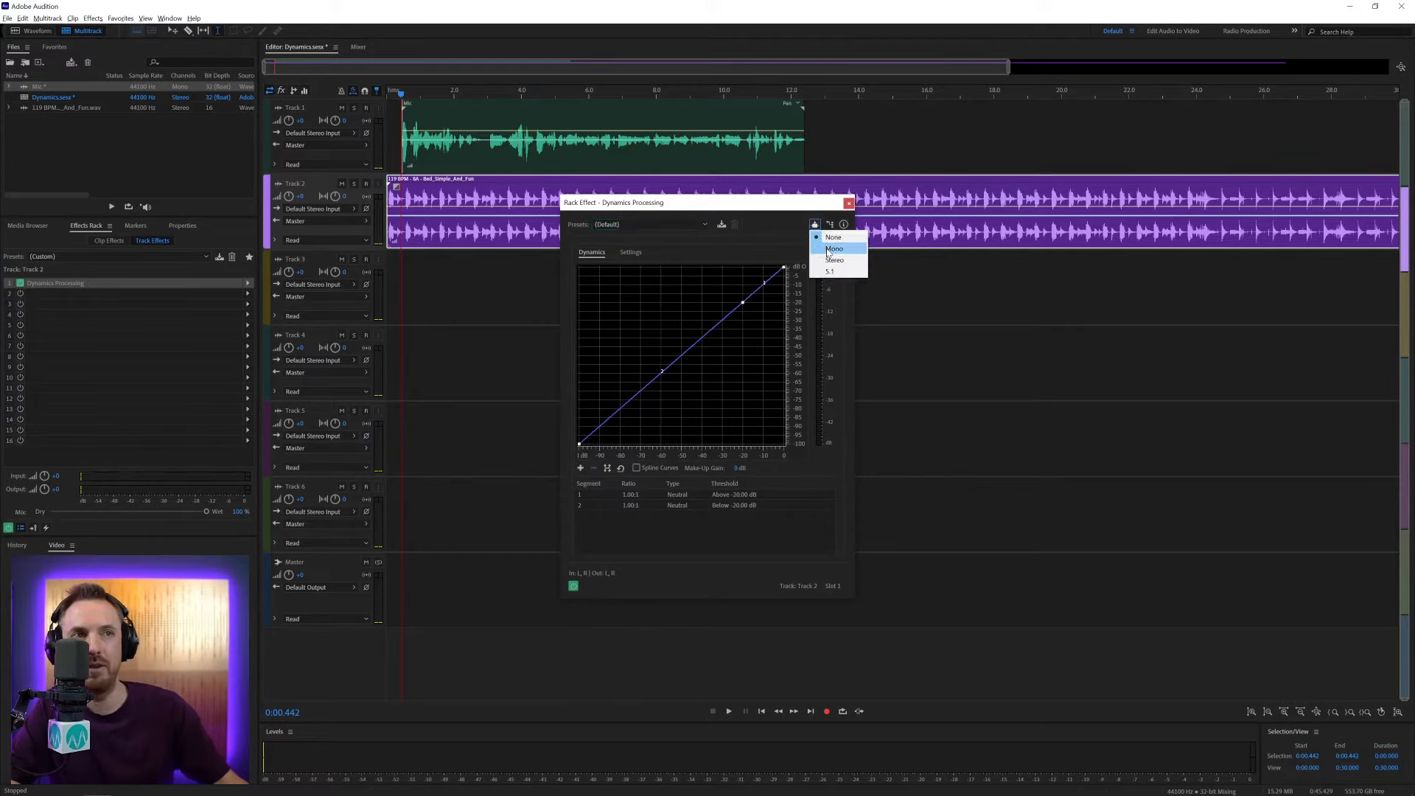
click(828, 252)
click(460, 135)
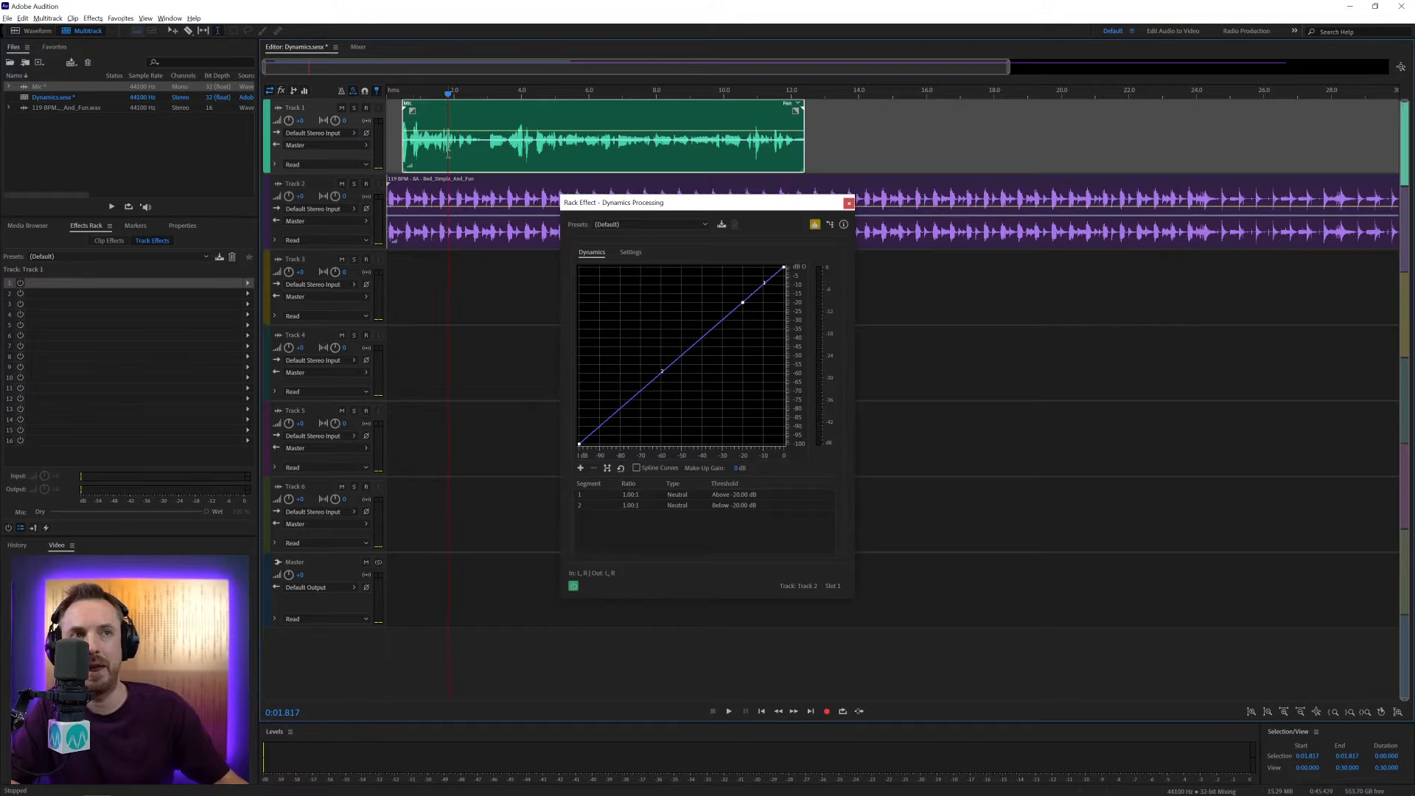
- Route Track 1's send S1 to Side-Chain > Dynamics Processing (Track 2 - Slot 1)
click(294, 92)
click(357, 137)
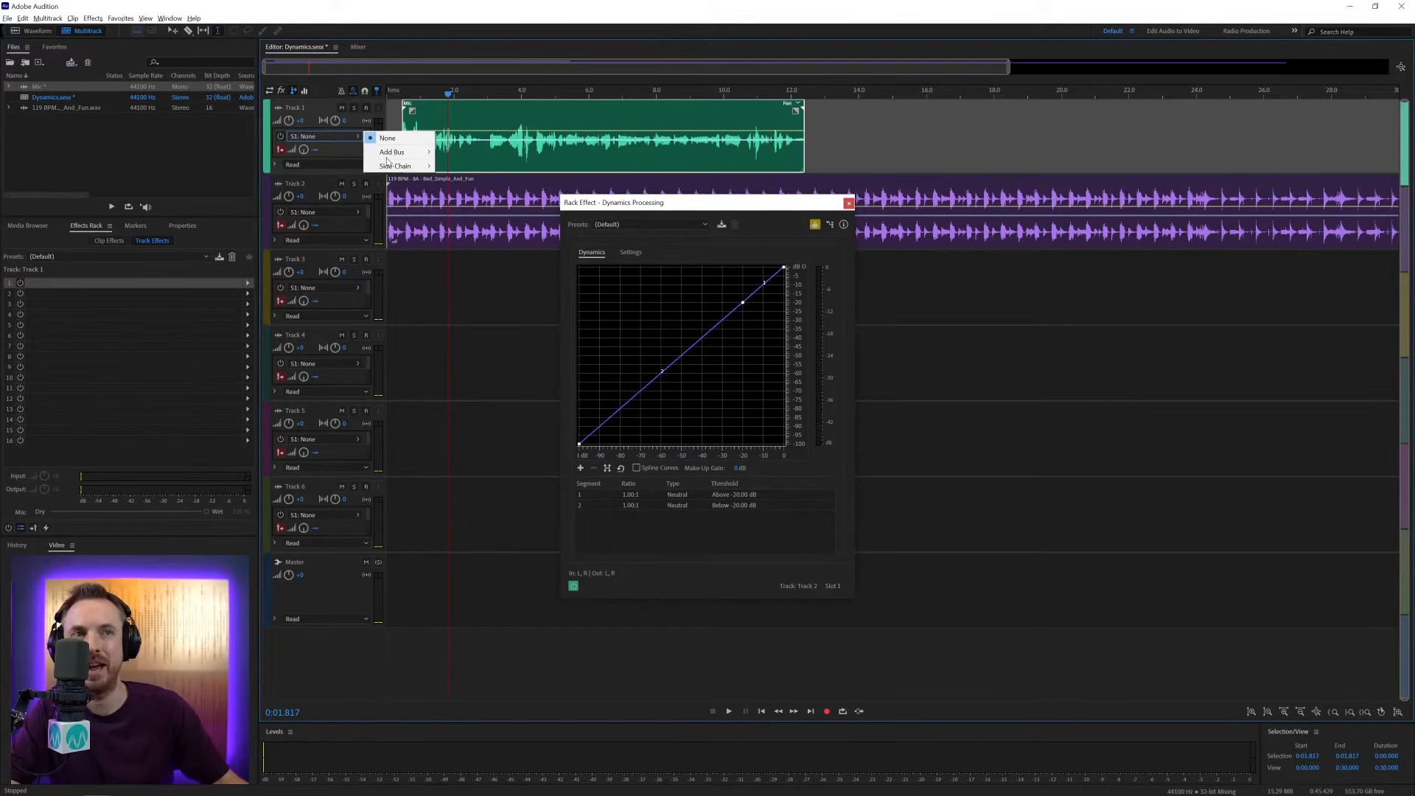
mouse_move(396, 166)
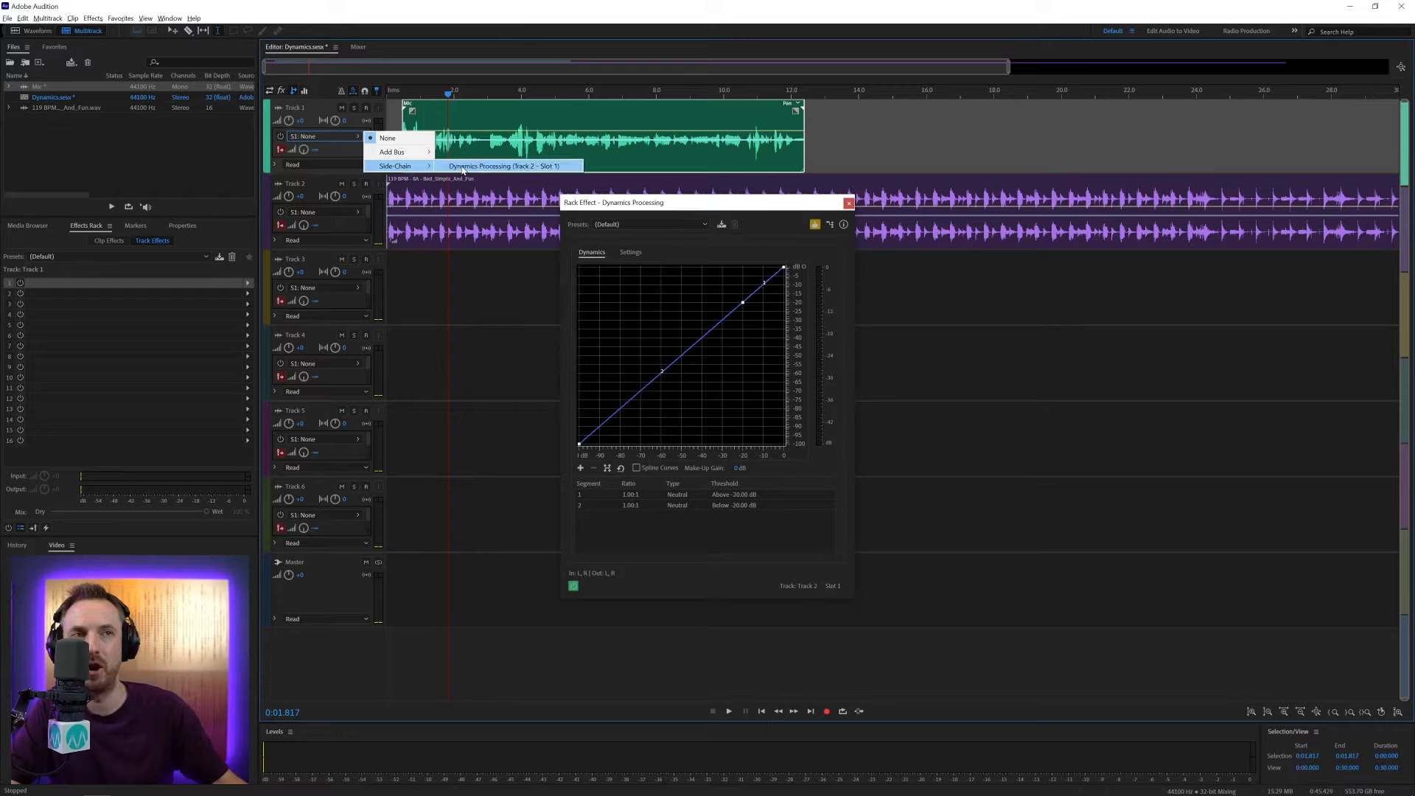
click(464, 167)
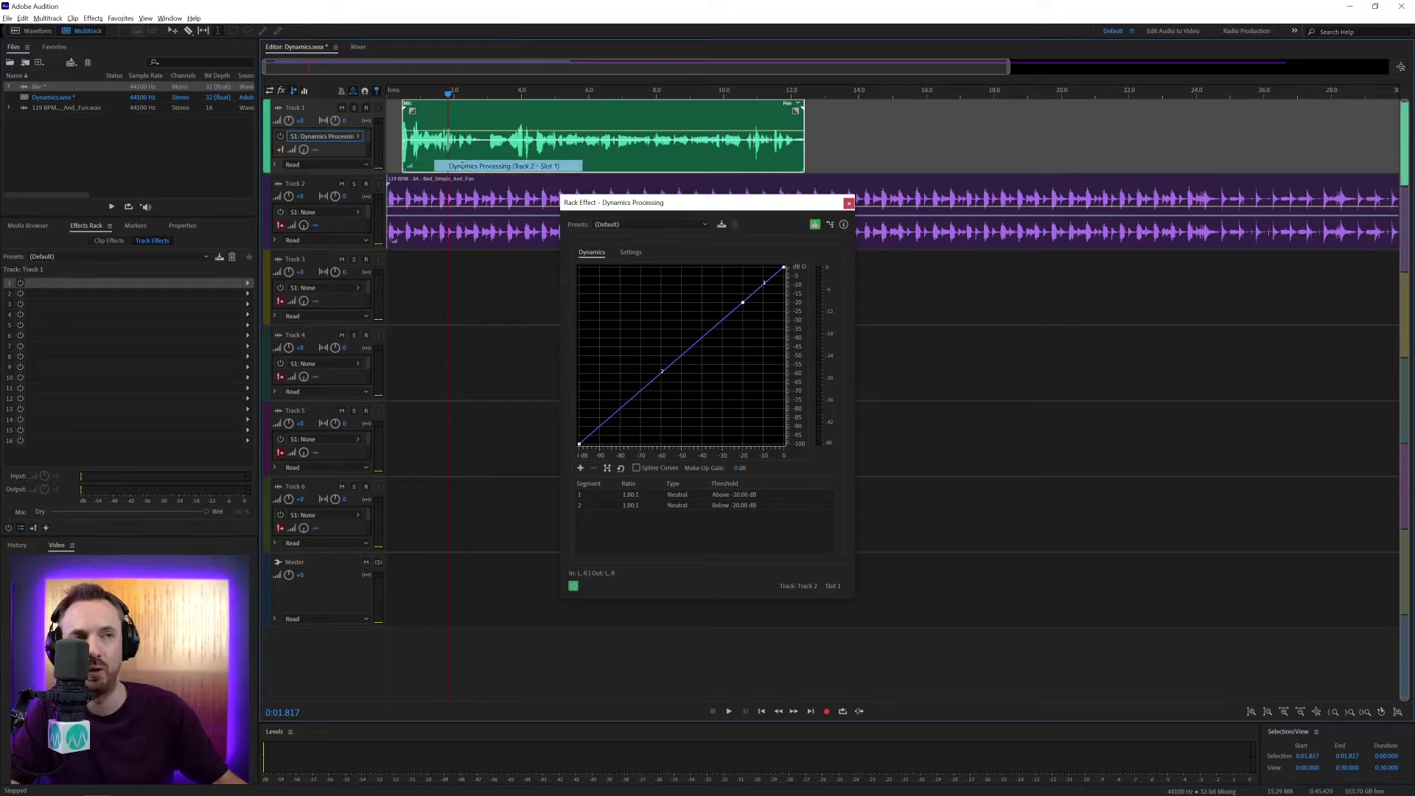
- Move the music curve's threshold point to about -15.95 dB while playing to hear the ducking
click(403, 95)
key(space)
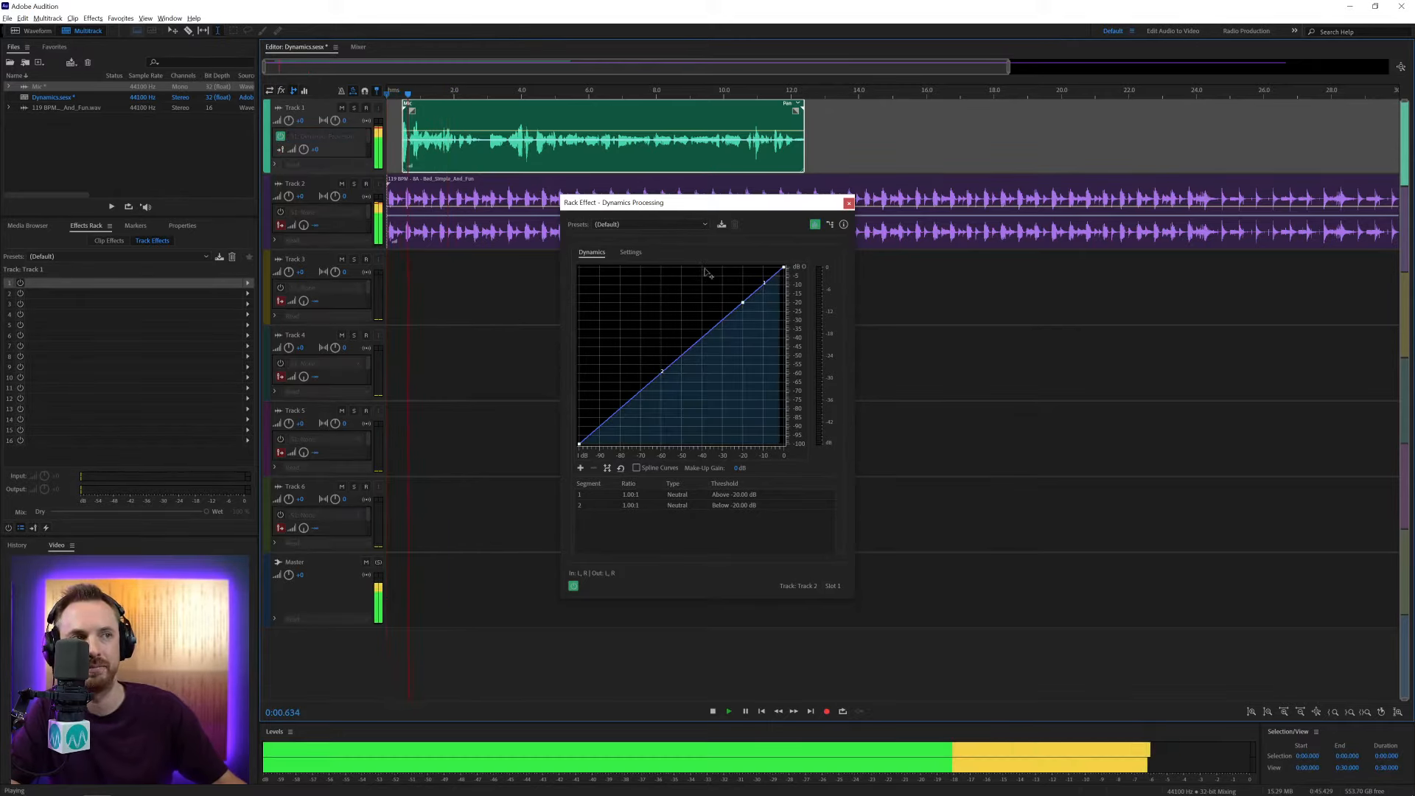
drag(744, 302, 743, 307)
key(space)
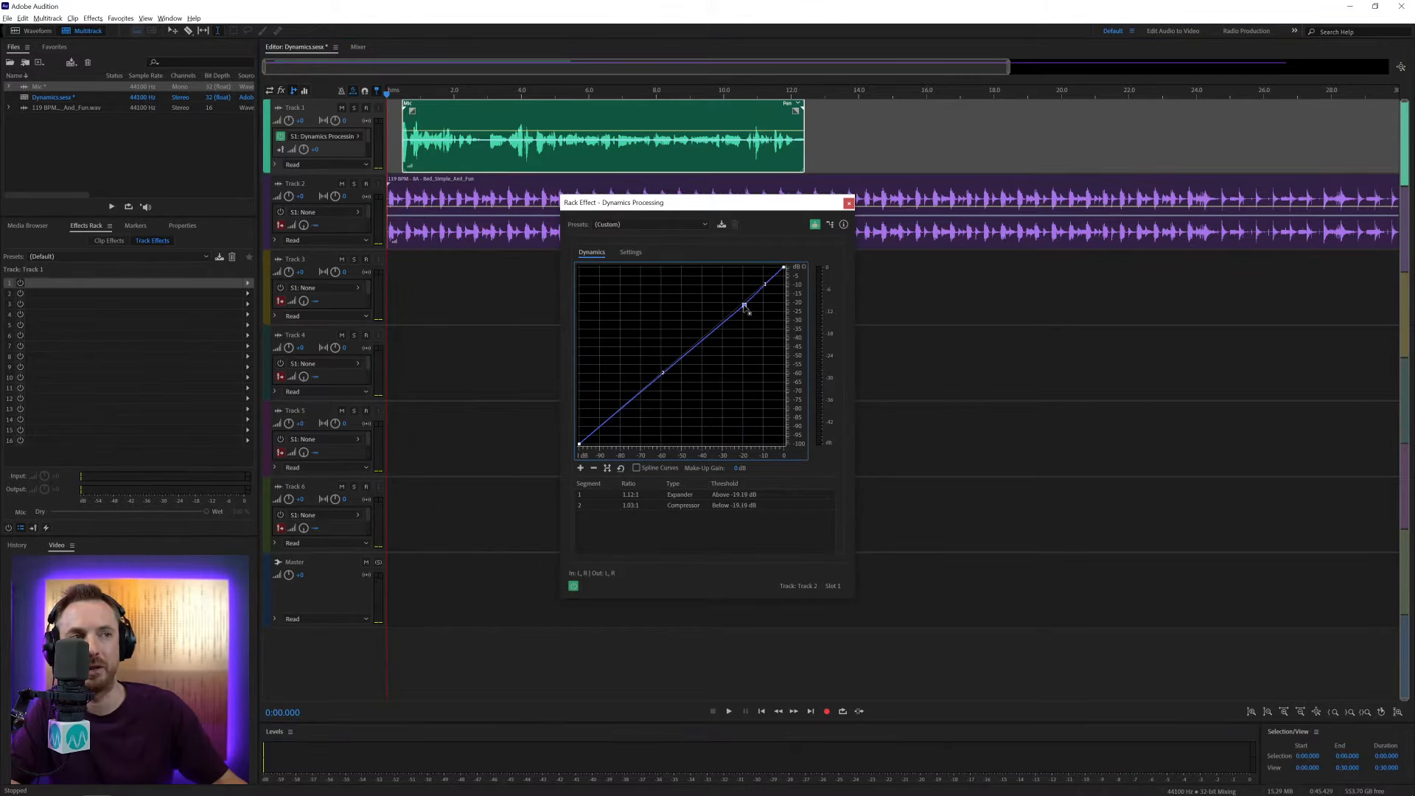
drag(745, 309, 752, 319)
key(space)
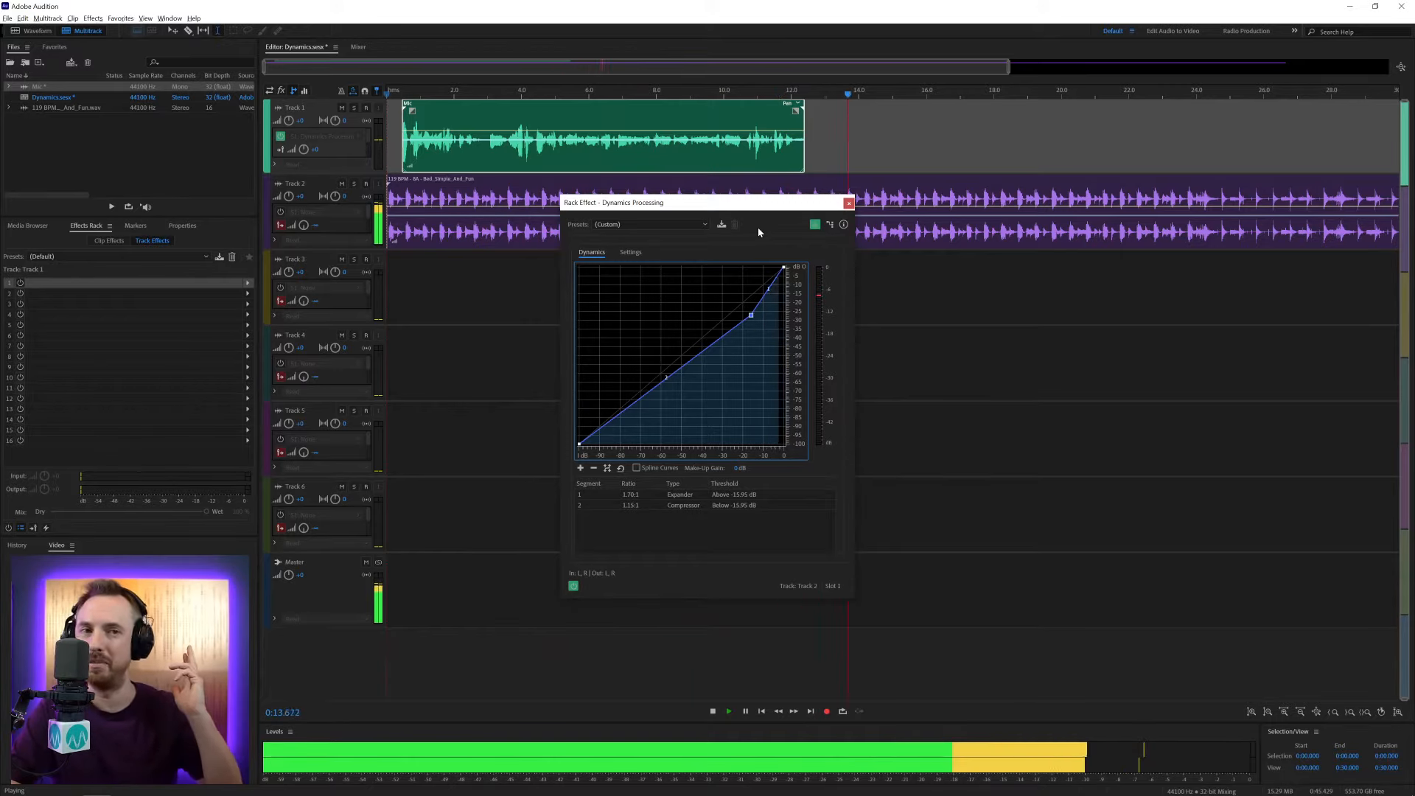
key(space)
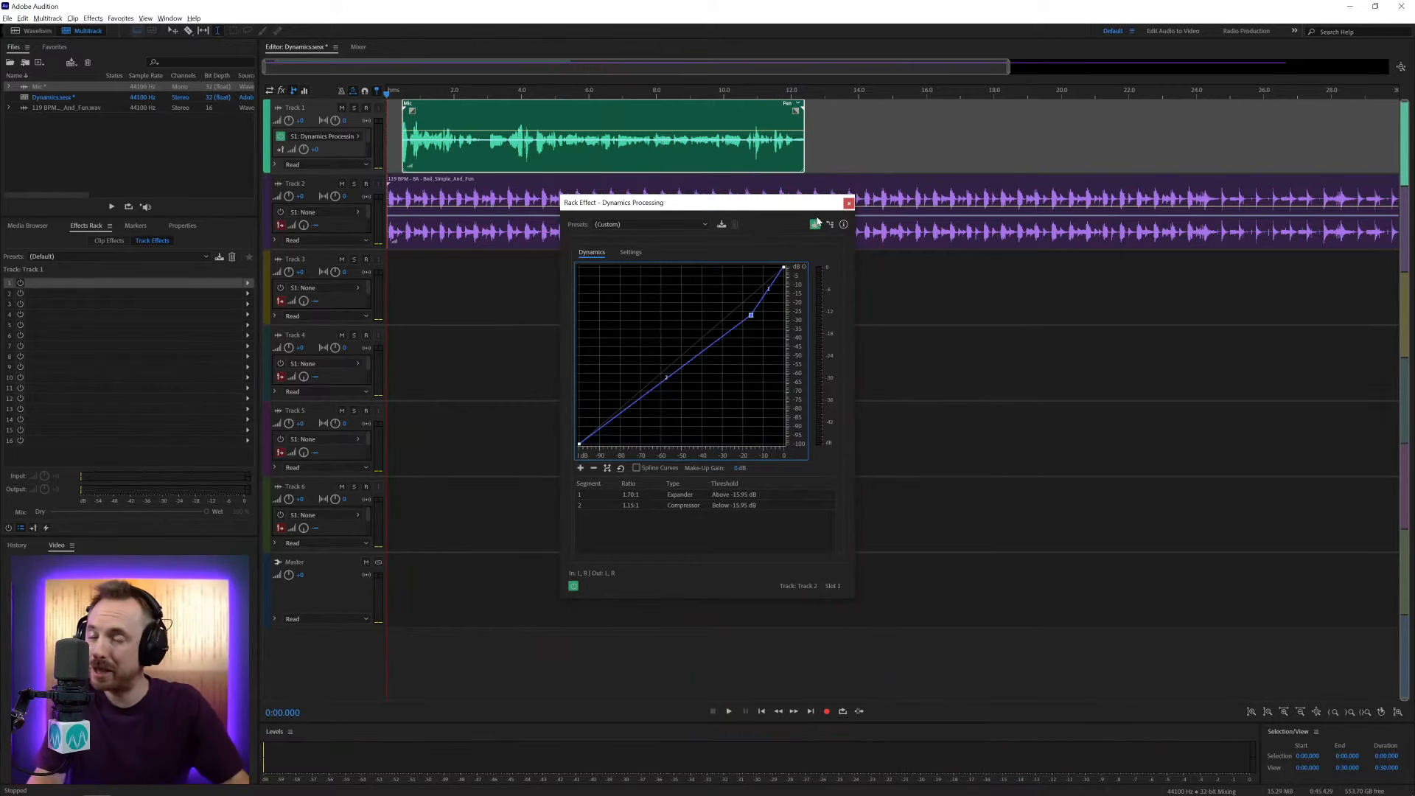
- Close the rack effect, open the Mic recording in the waveform editor, and browse Effects for Dynamics
click(850, 206)
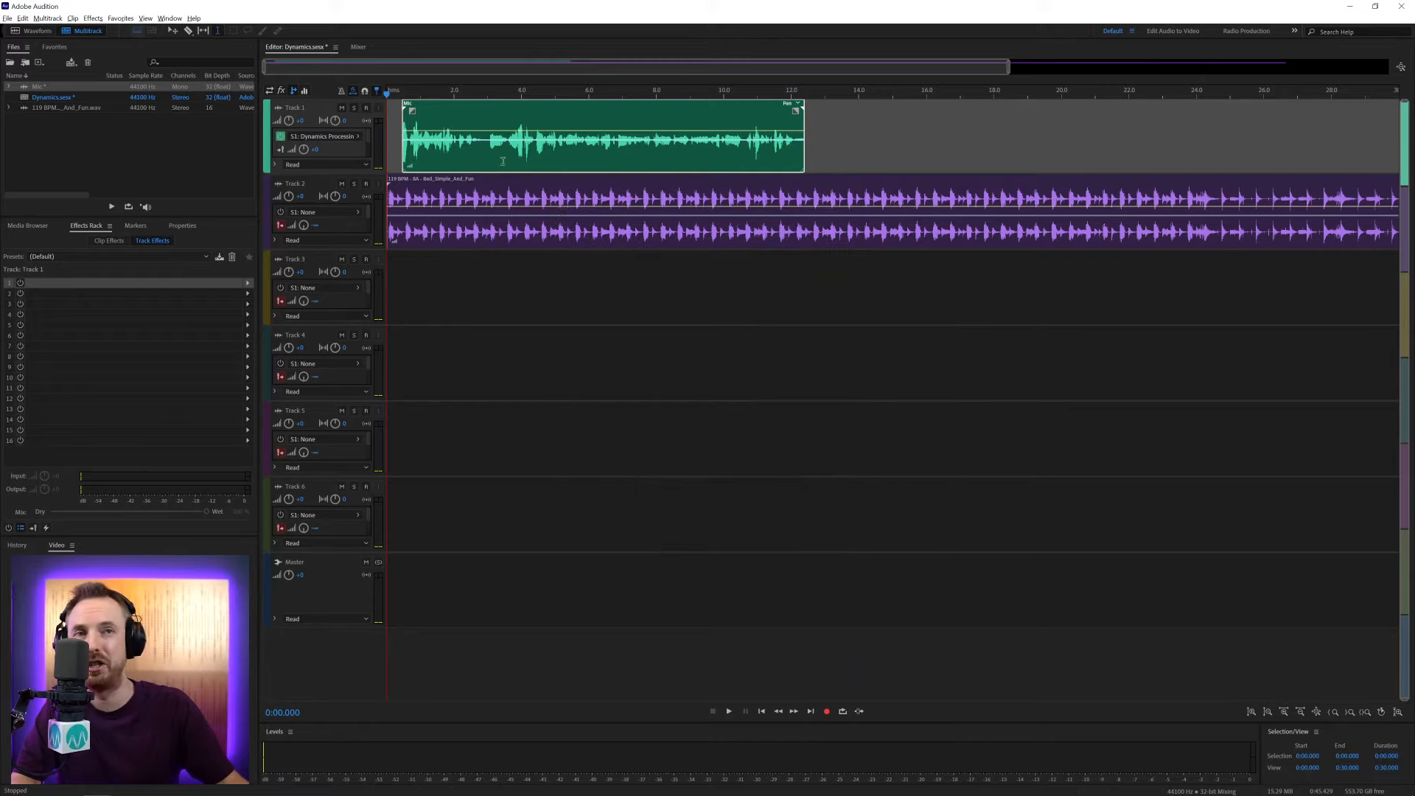
double_click(61, 88)
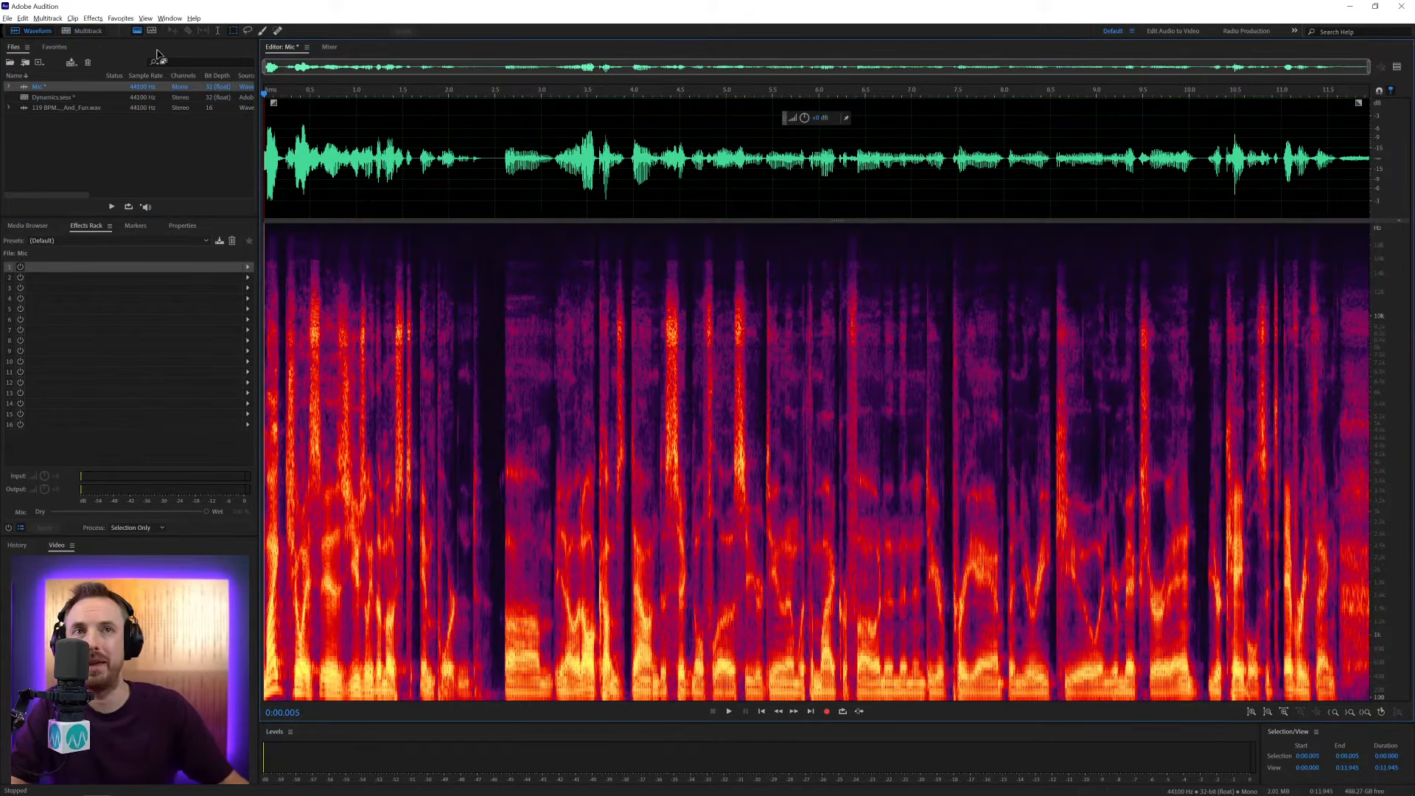
click(94, 19)
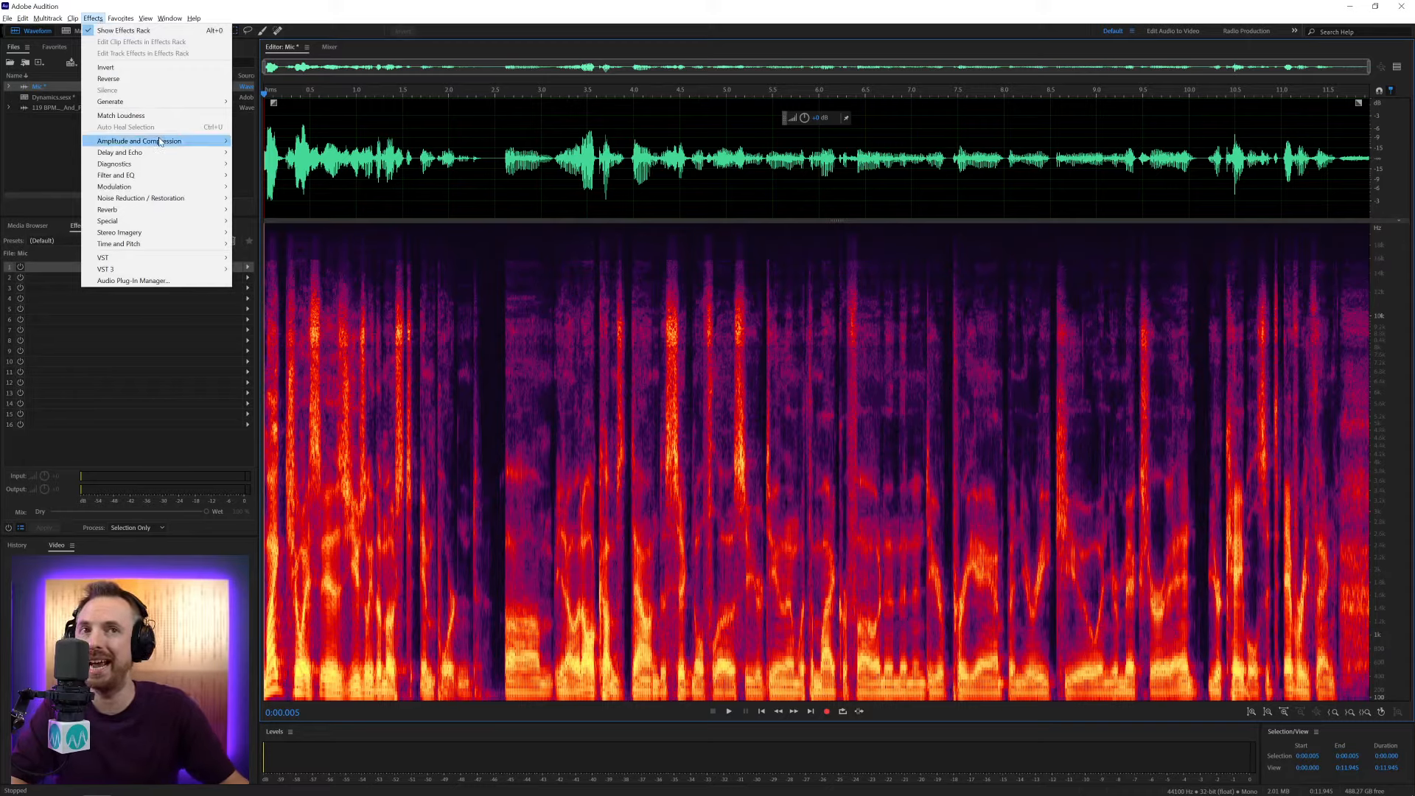
mouse_move(140, 140)
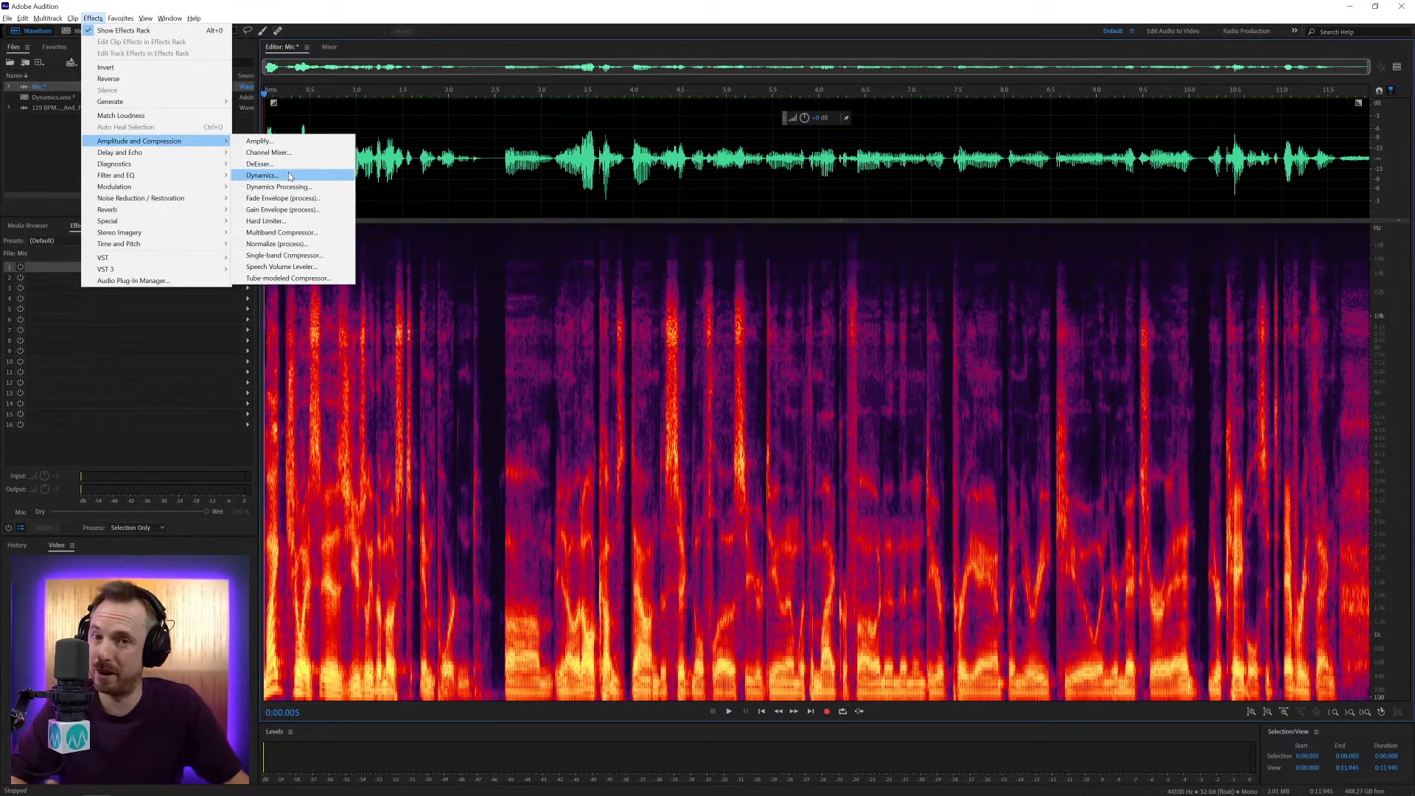
- Reset the Dynamics effect to its (Default) preset and show the processed-audio preview
click(289, 176)
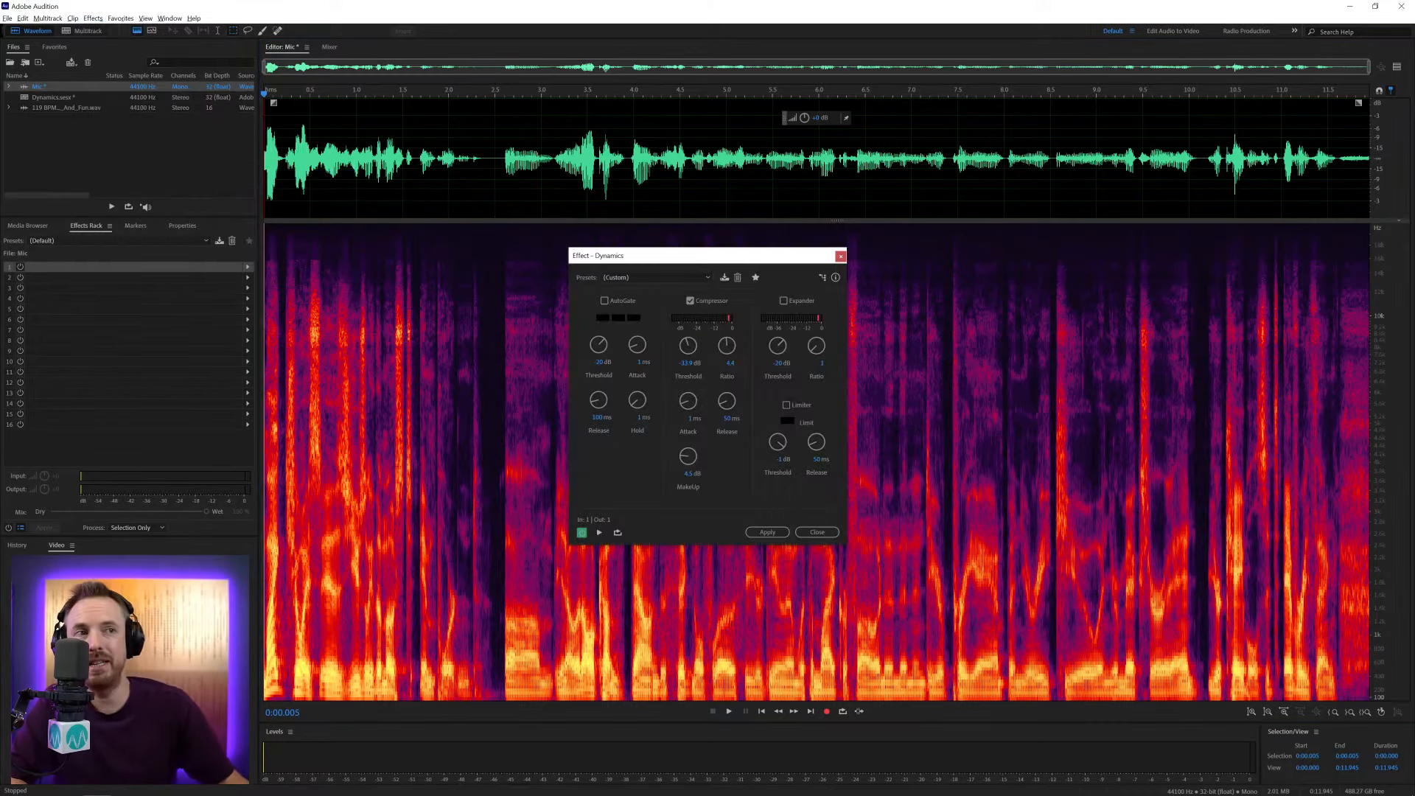
click(629, 277)
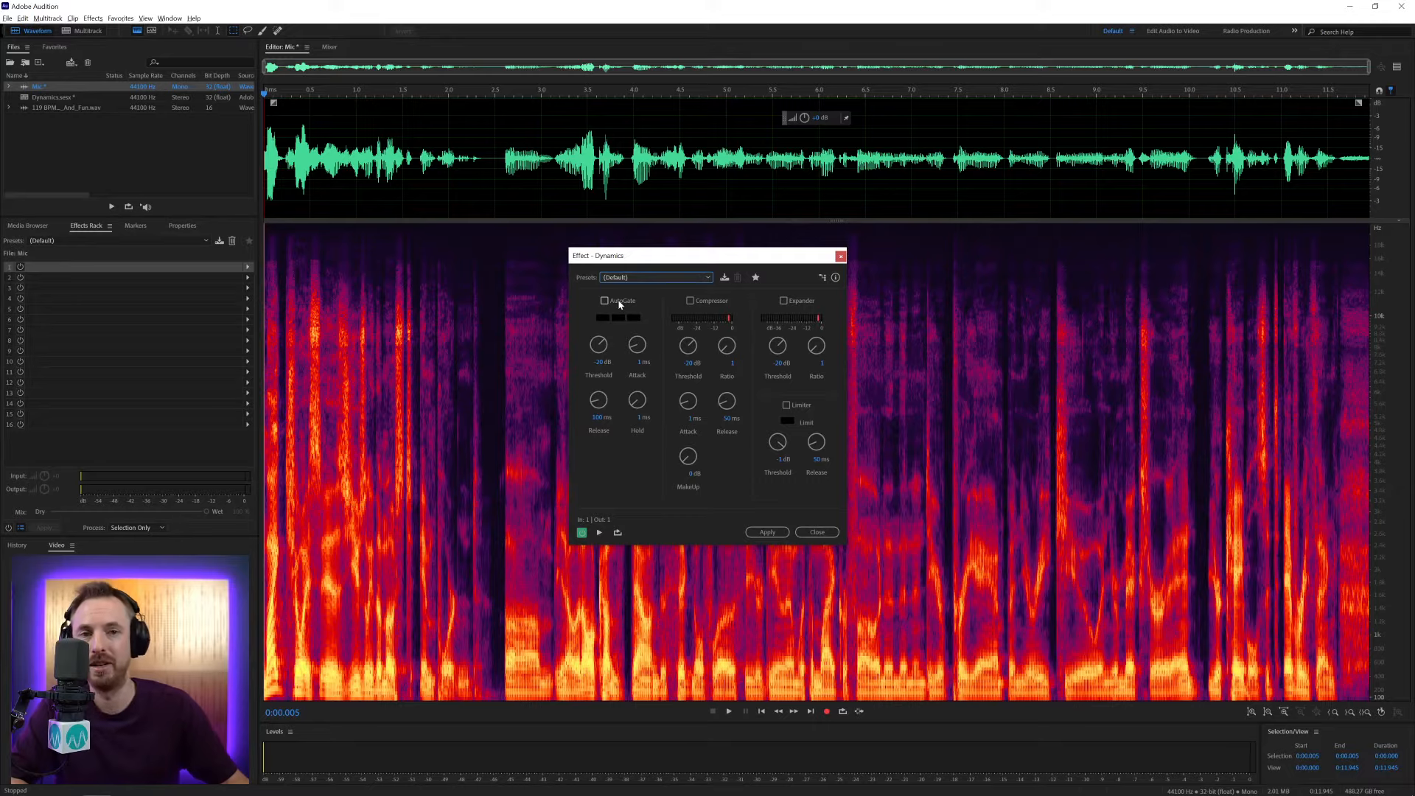
click(1397, 69)
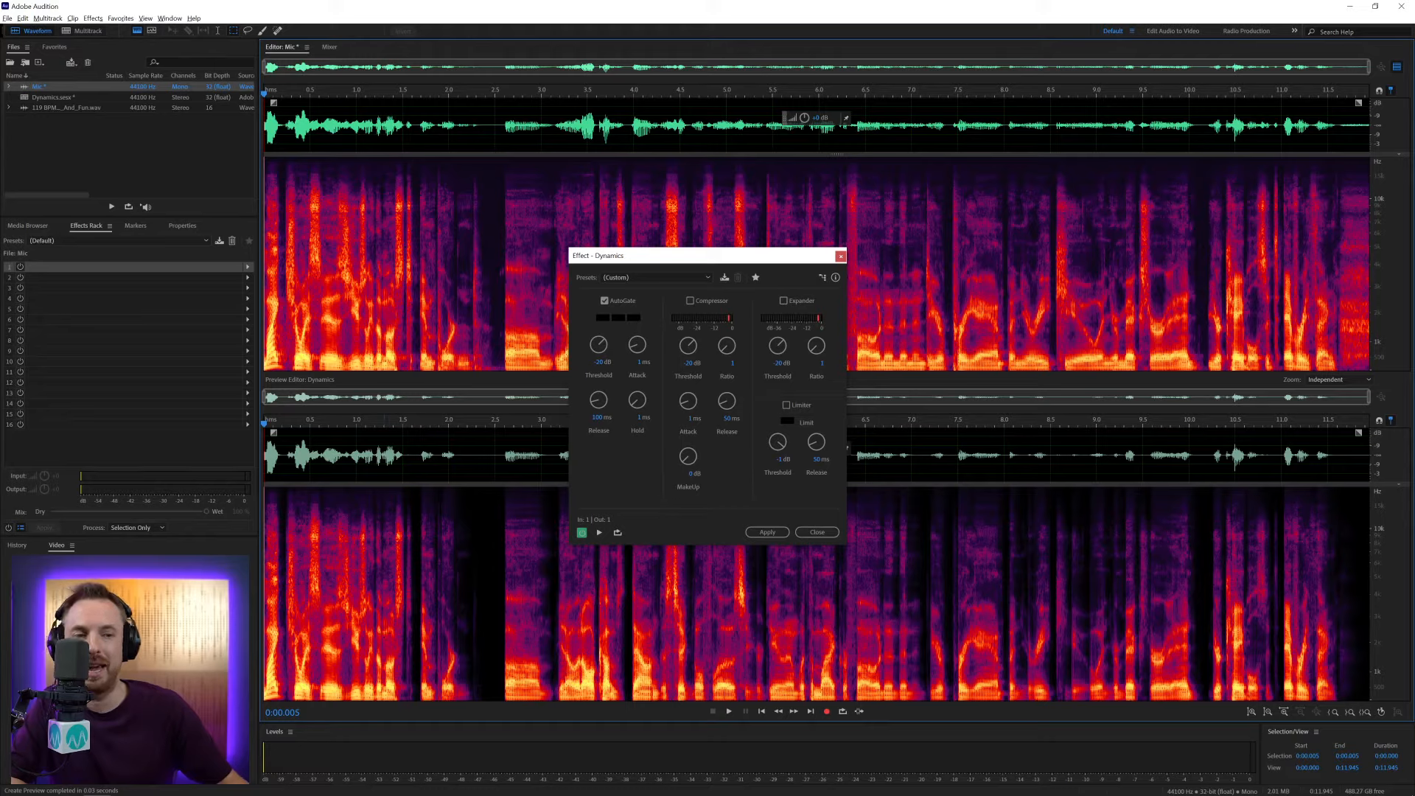
- Audition the Mic voice with the AutoGate at about 41 ms hold
key(space)
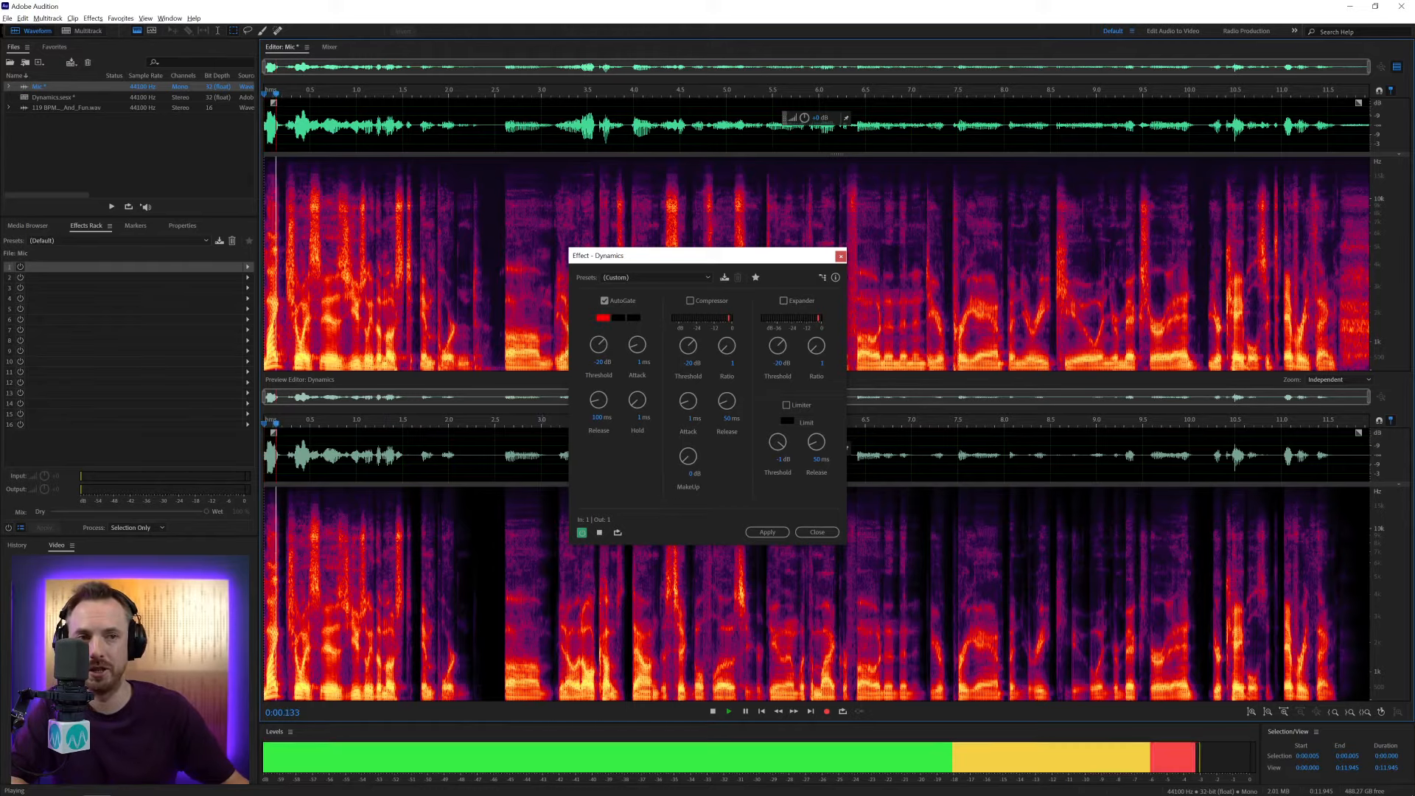
key(space)
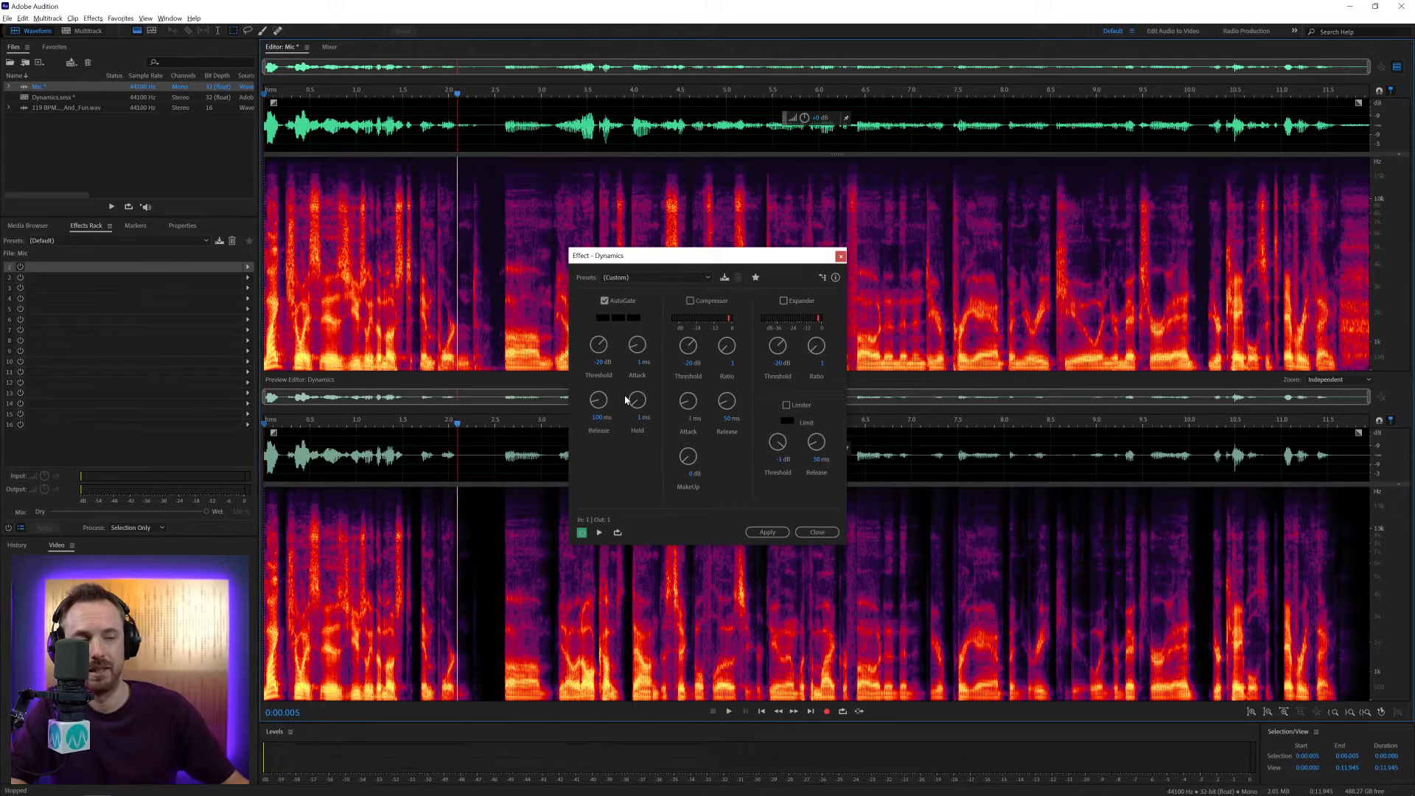
key(space)
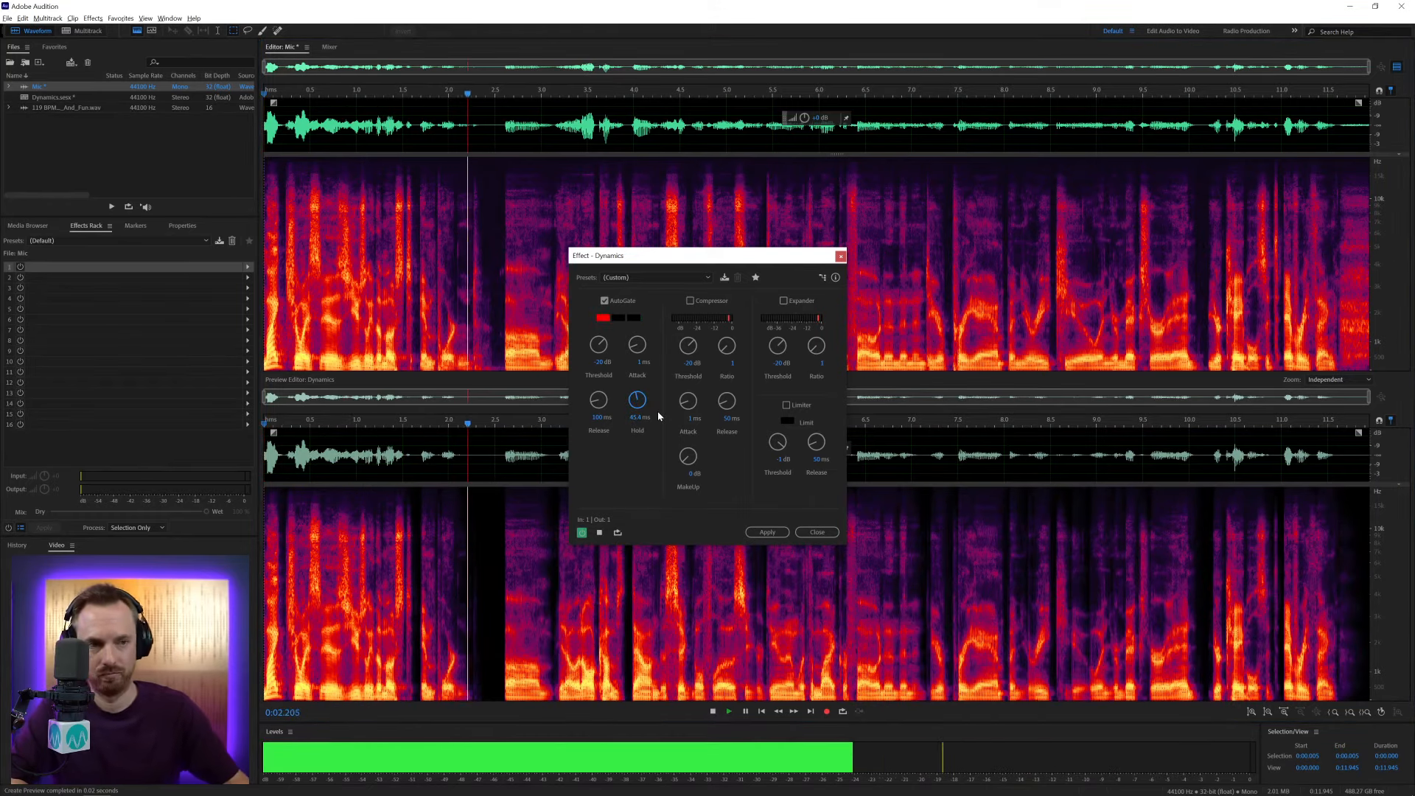
- Audition the voice while the compressor is set to ratio 1.8 with 7.2 dB makeup gain
key(space)
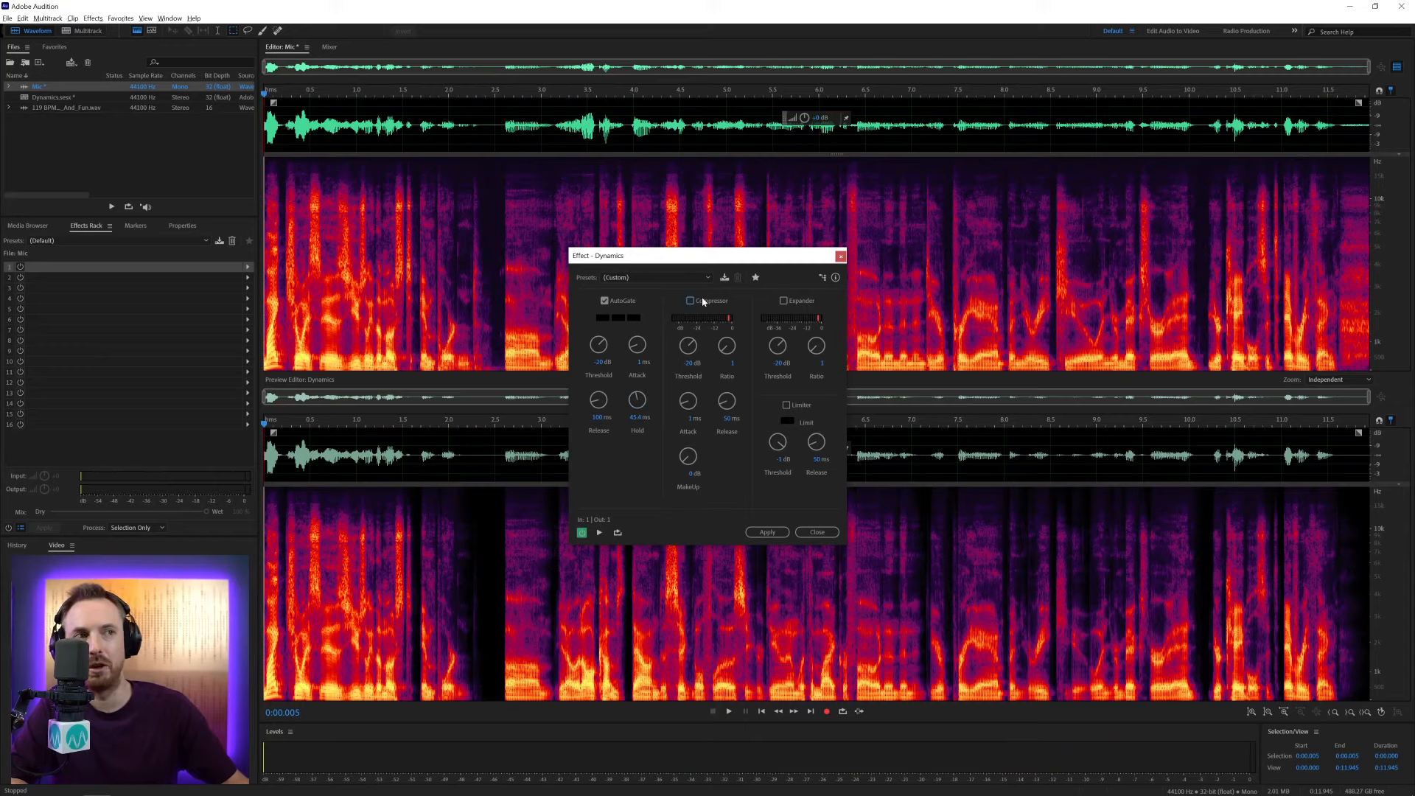
key(space)
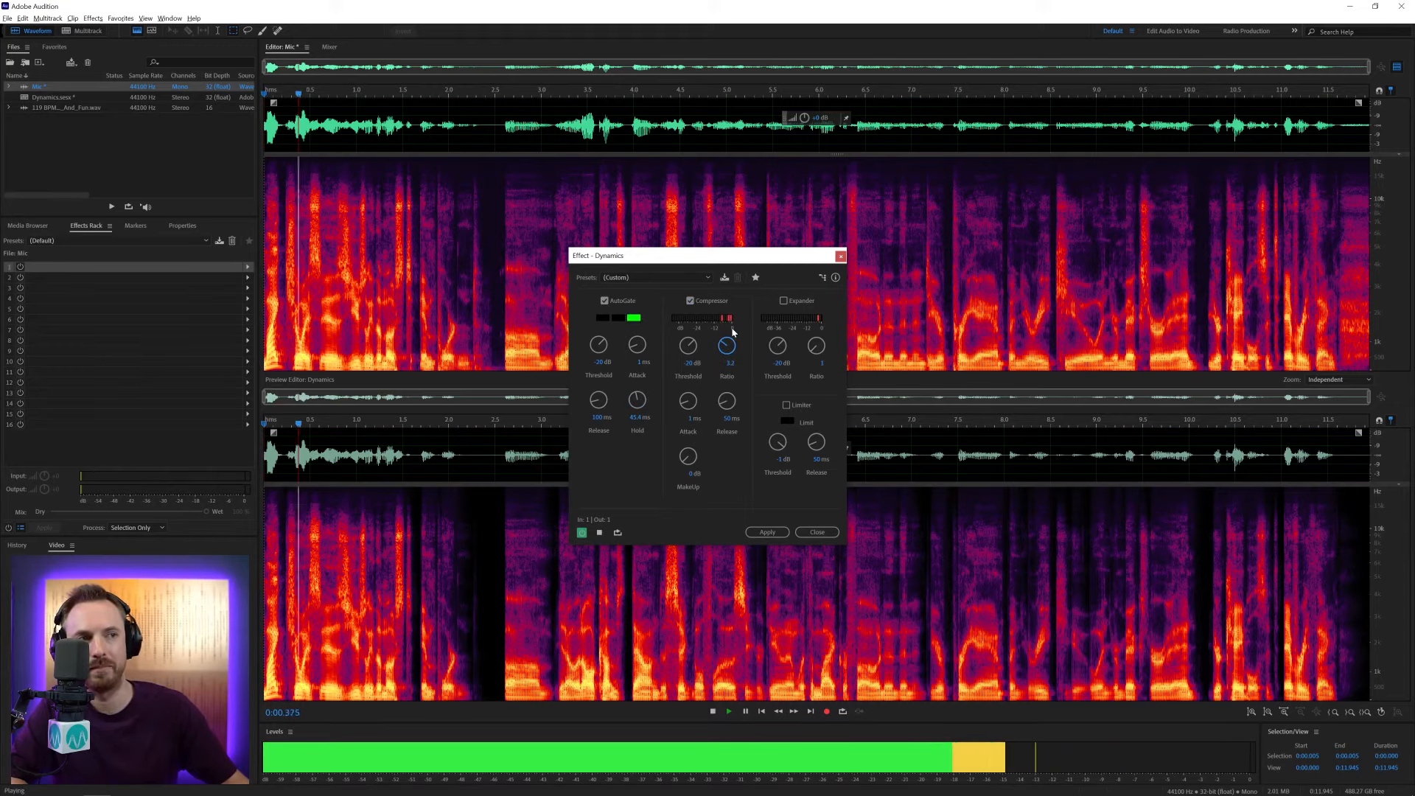
key(space)
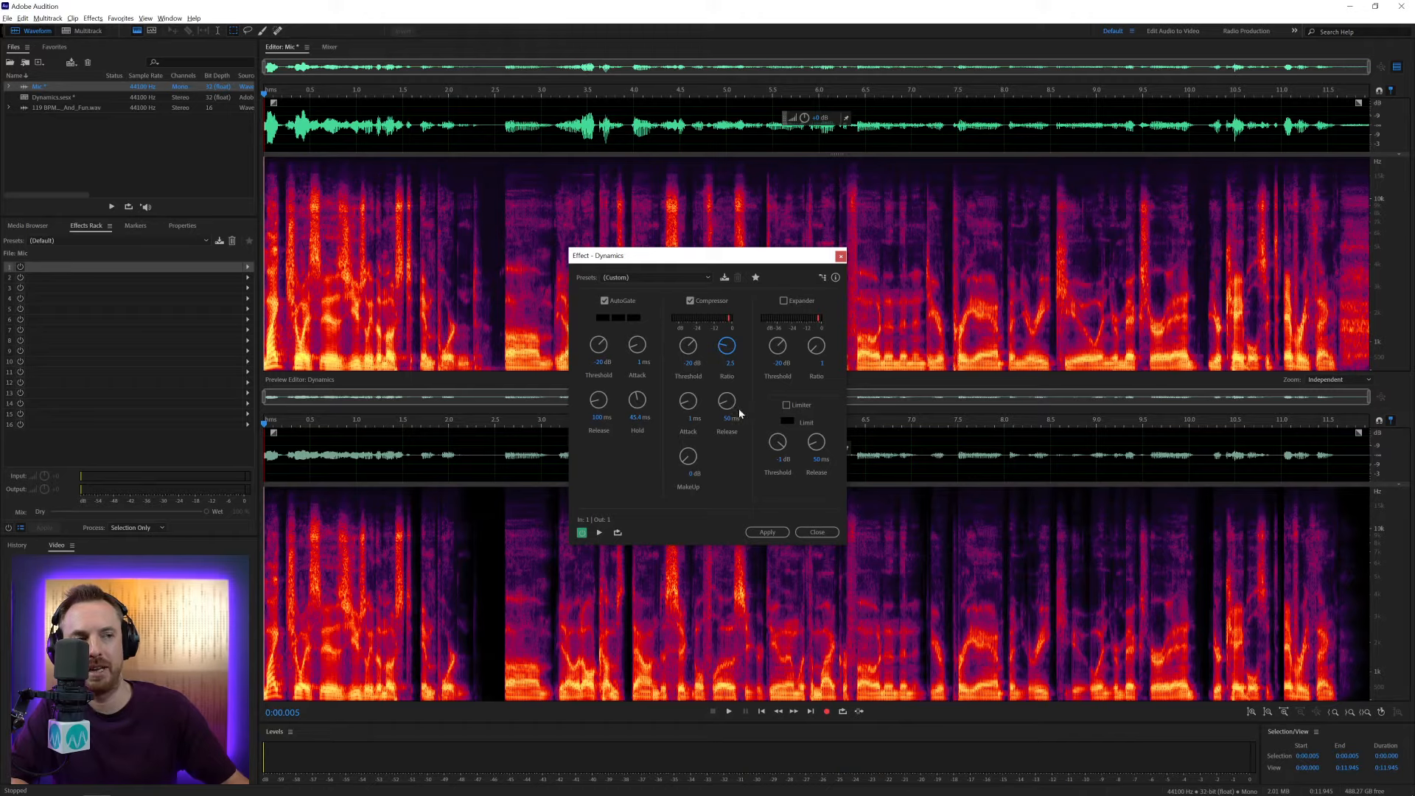
key(space)
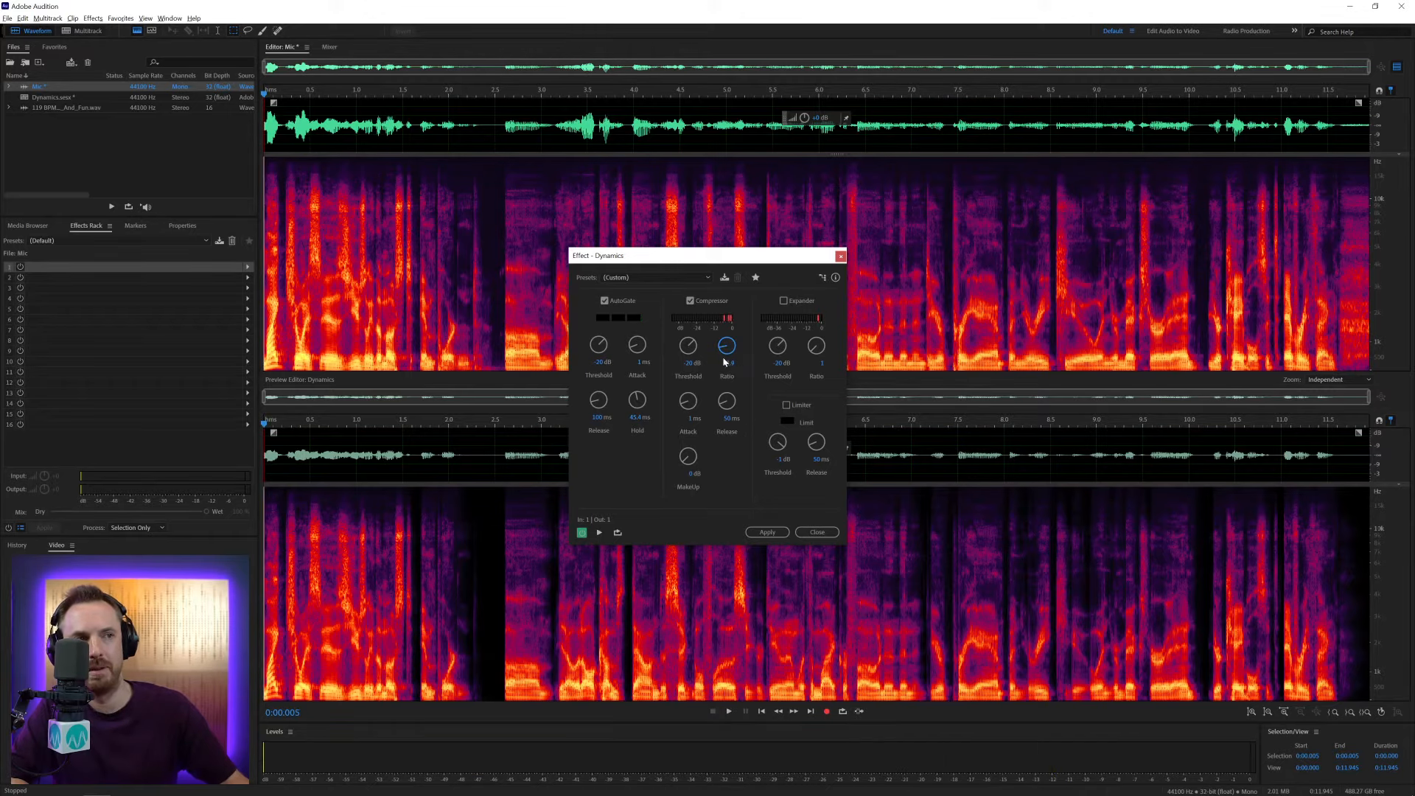
key(space)
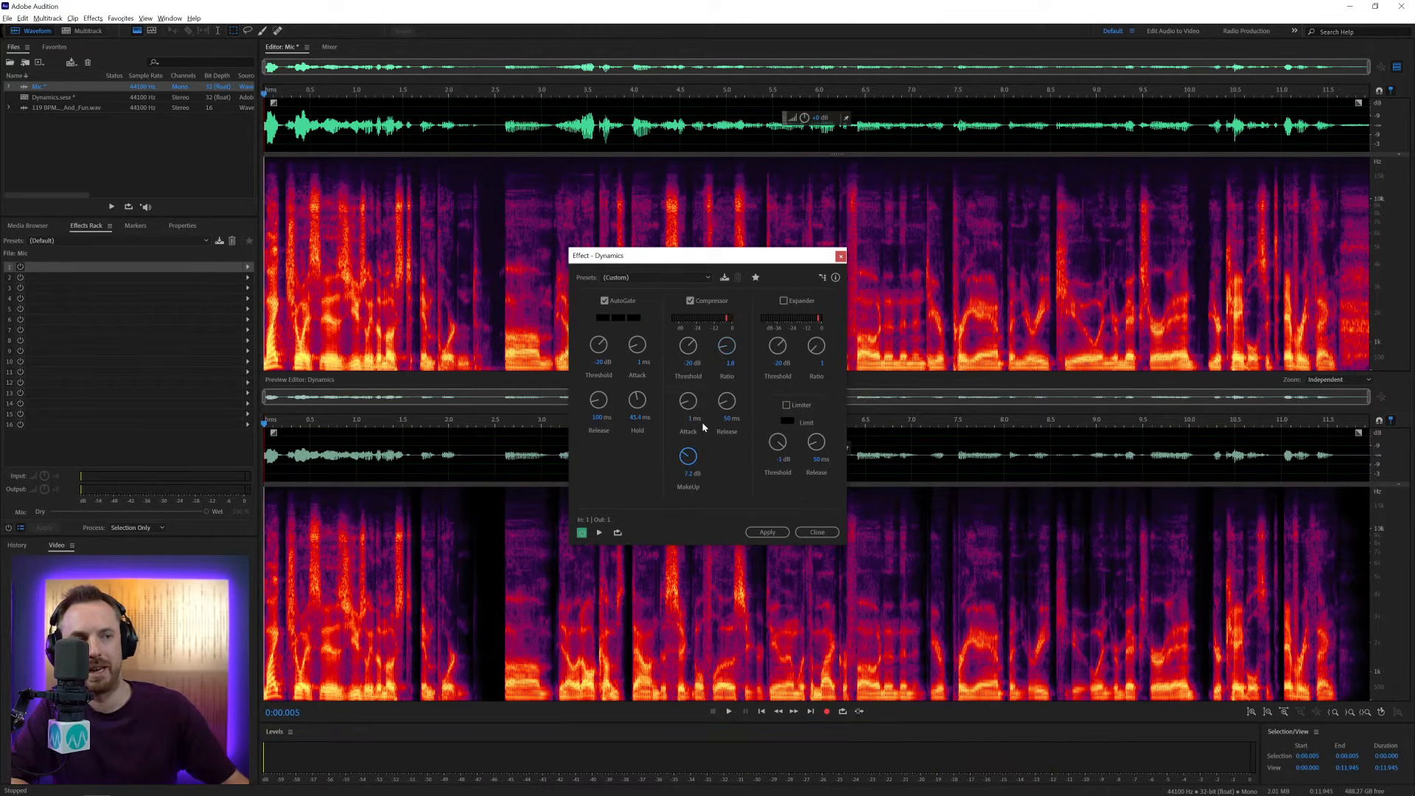
key(space)
key(space)
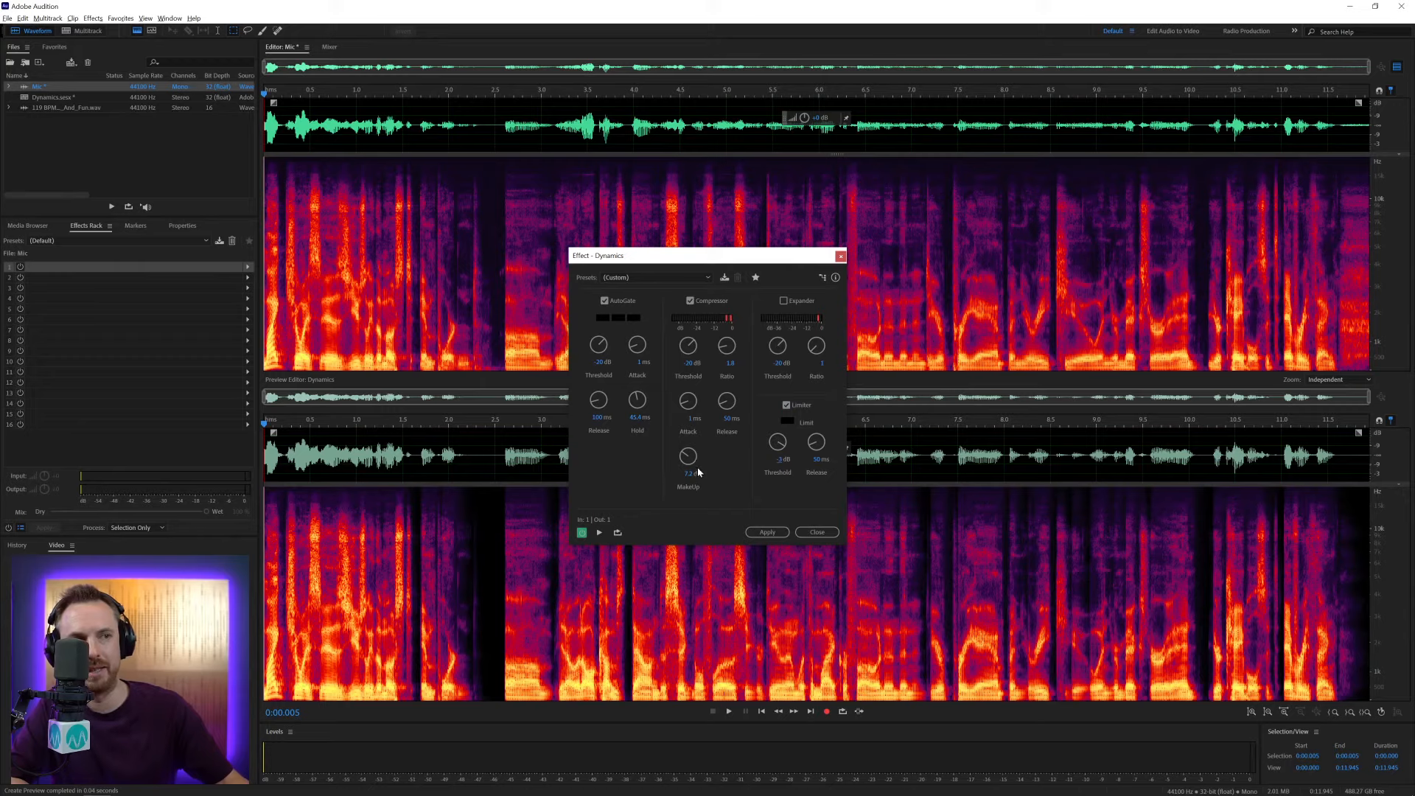
- Adjust the compressor makeup gain by ear, dipping to 6.9 dB then raising it to about 8.7 dB
key(space)
drag(689, 457, 688, 459)
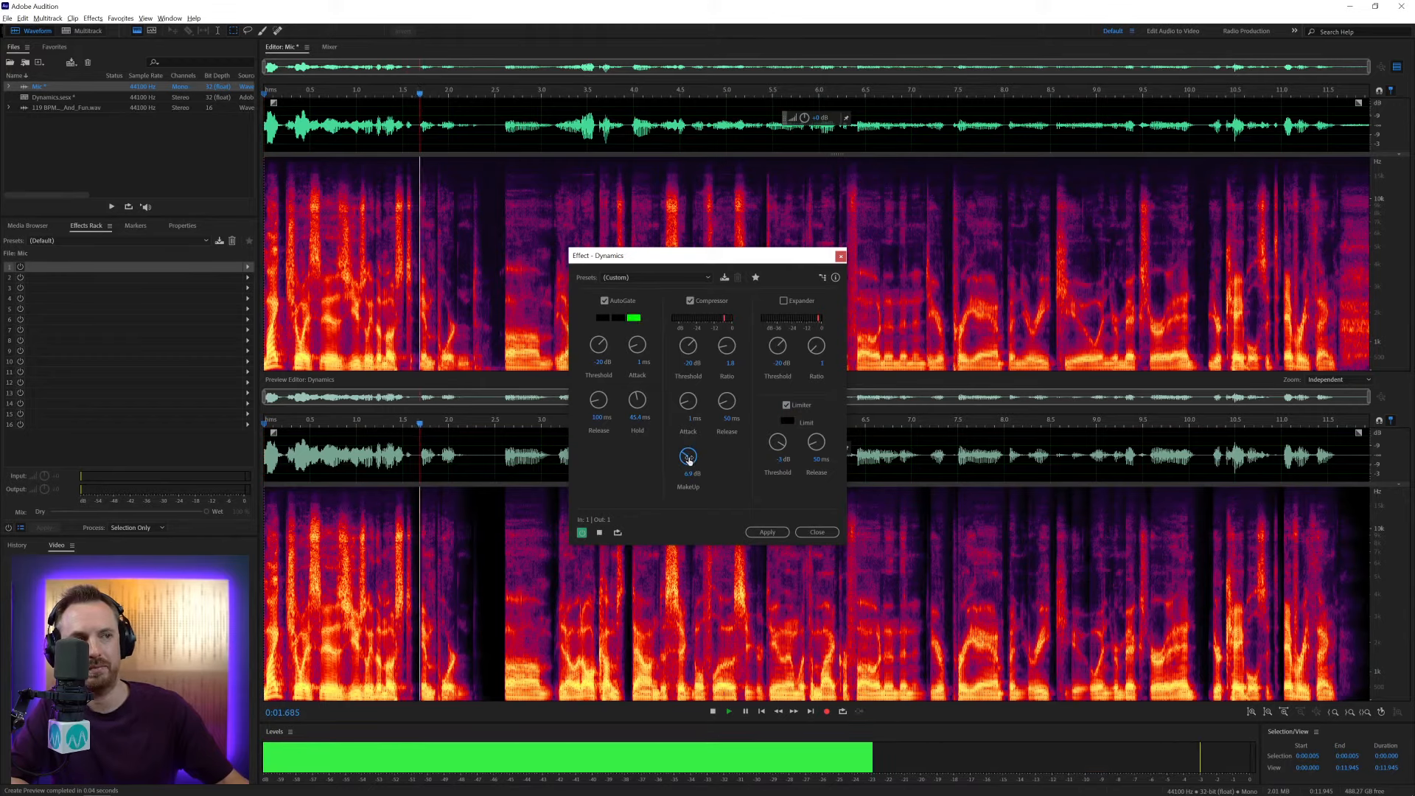
key(space)
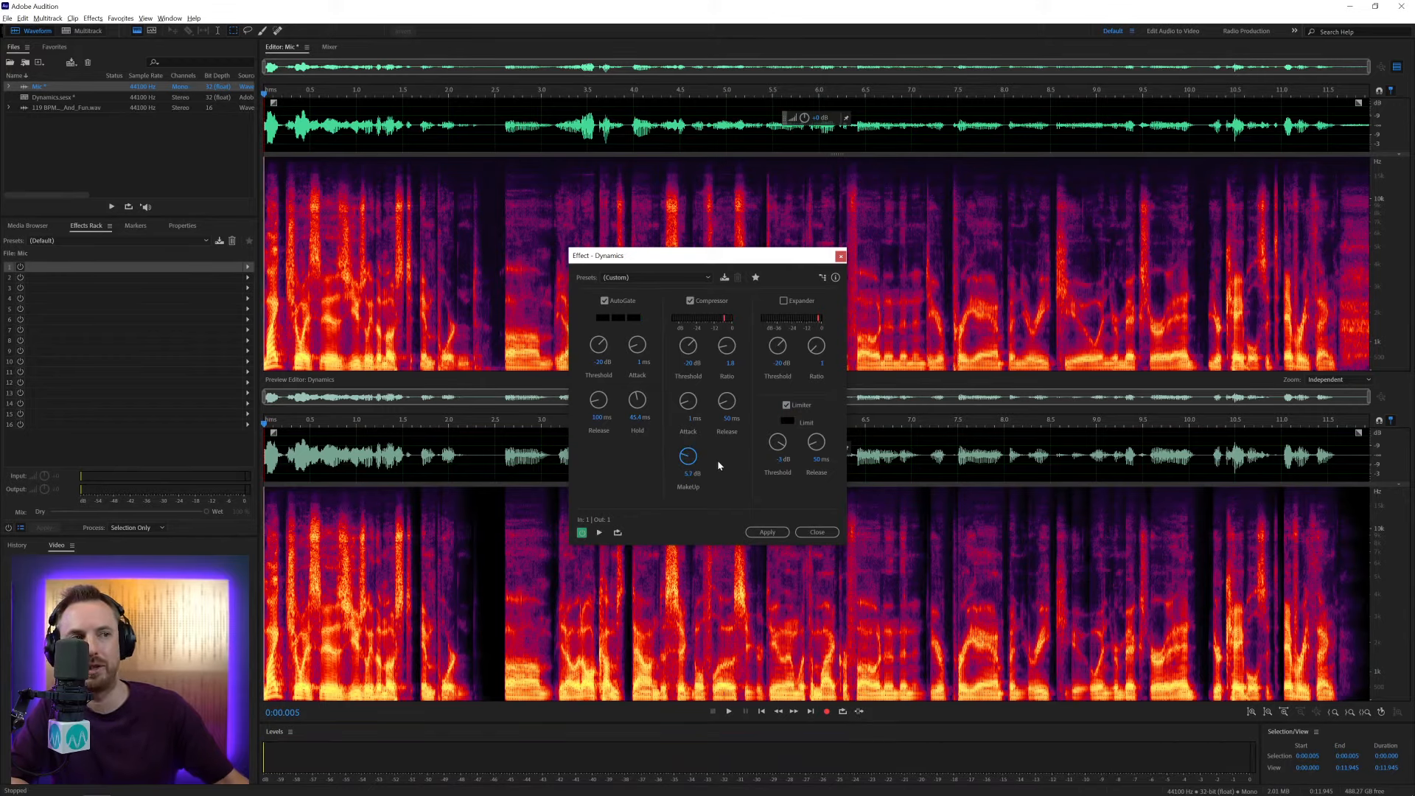
key(space)
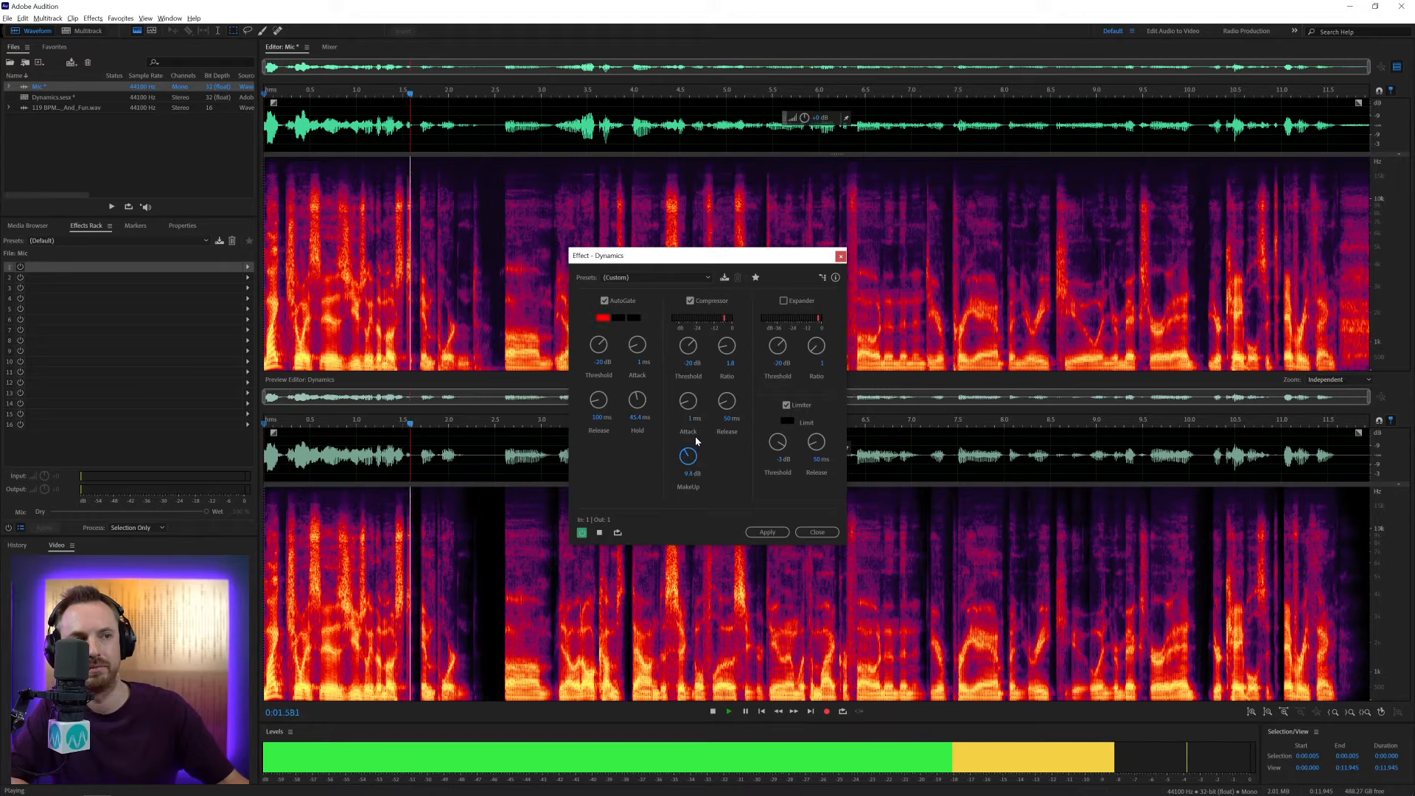
mouse_move(695, 445)
mouse_down()
mouse_move(696, 429)
mouse_move(694, 443)
mouse_up()
key(space)
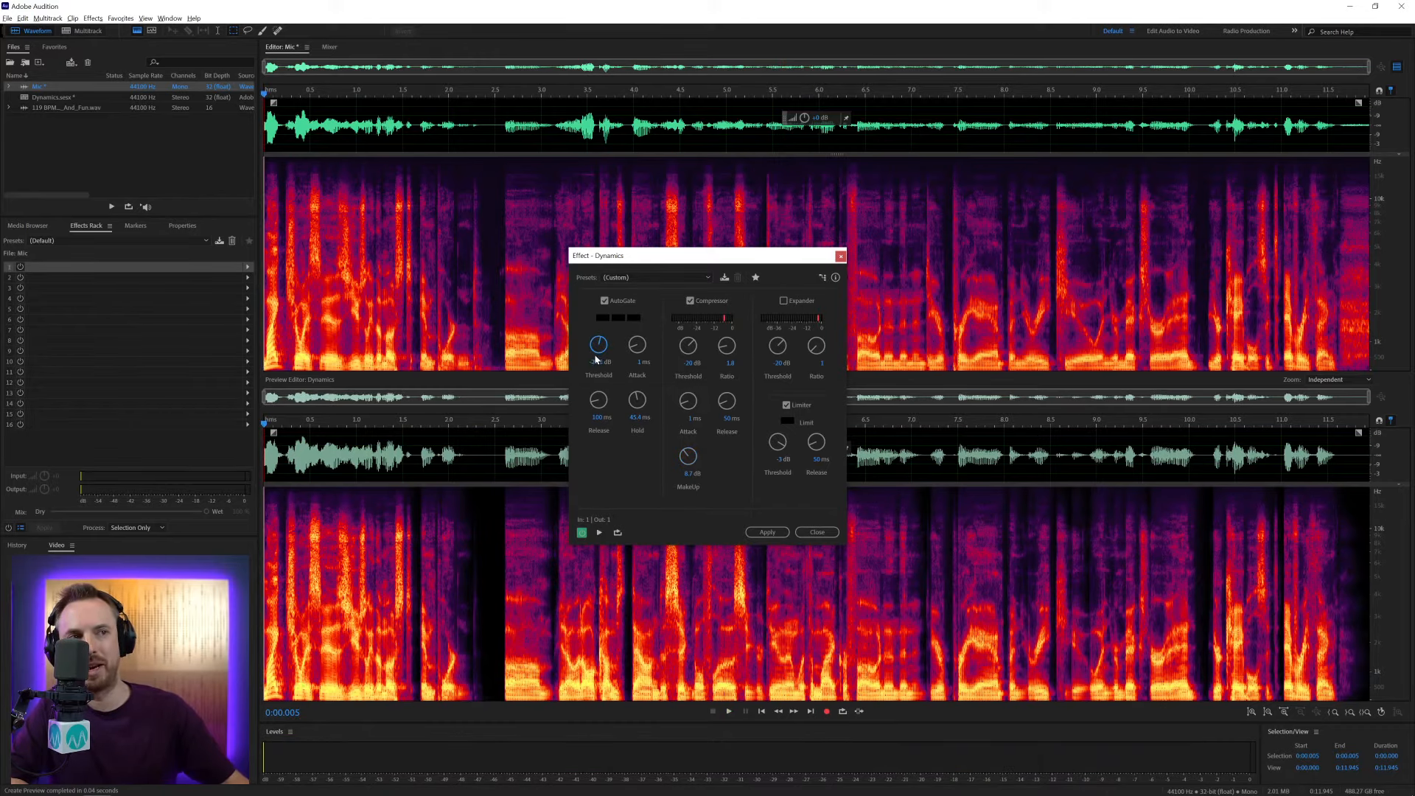
- Check the AutoGate threshold near -30.5 dB by playing the voice
key(space)
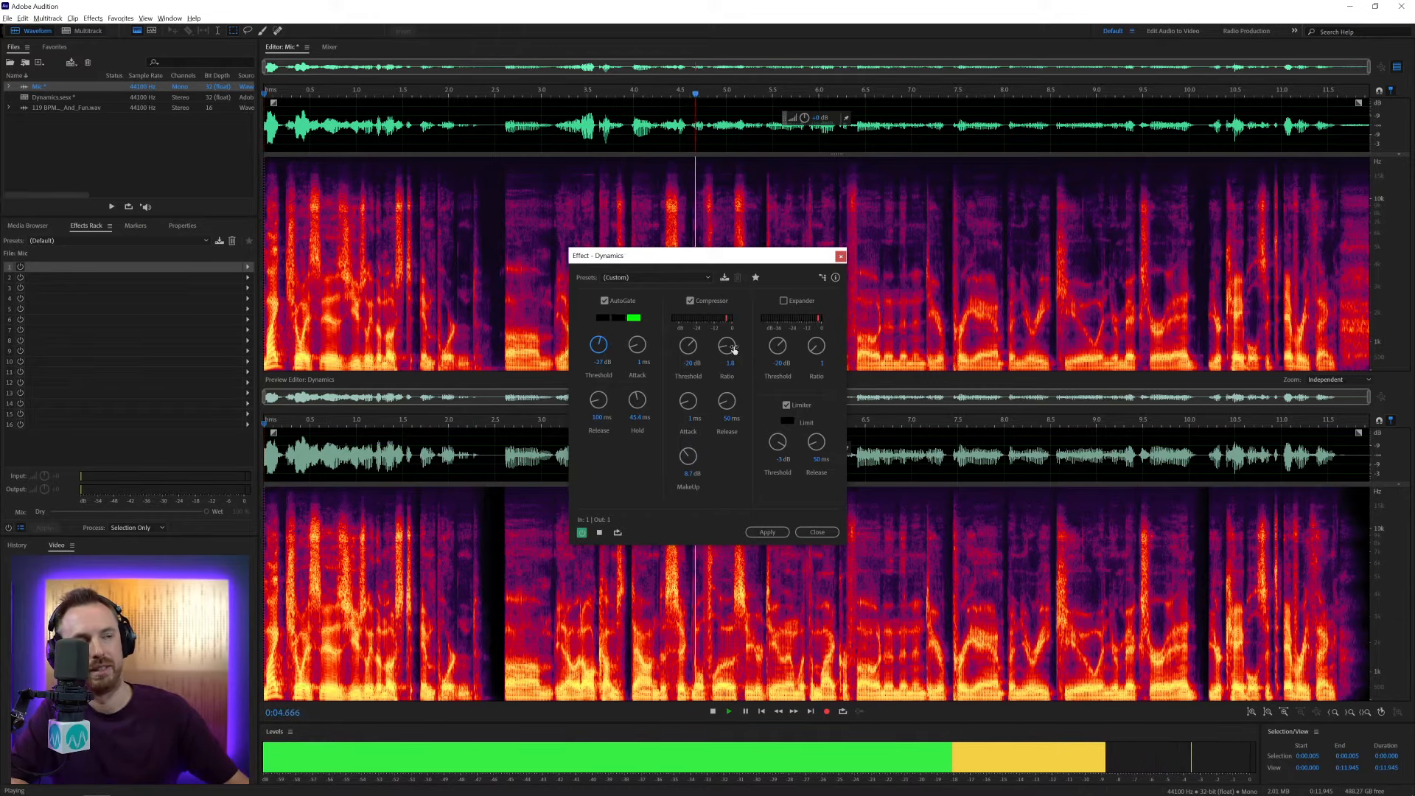
key(space)
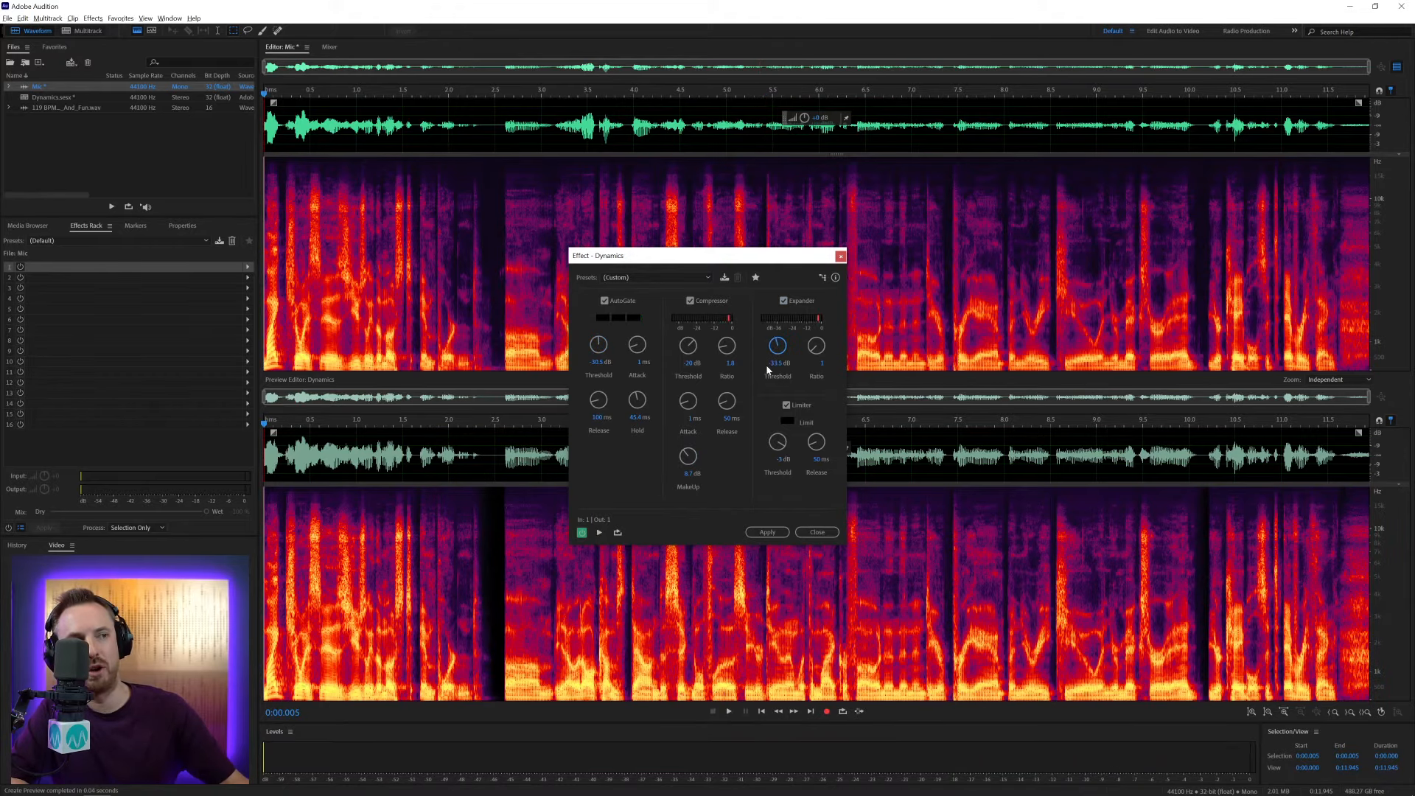
- Audition the voice with the expander on around -33 dB, first with then without the gate
key(space)
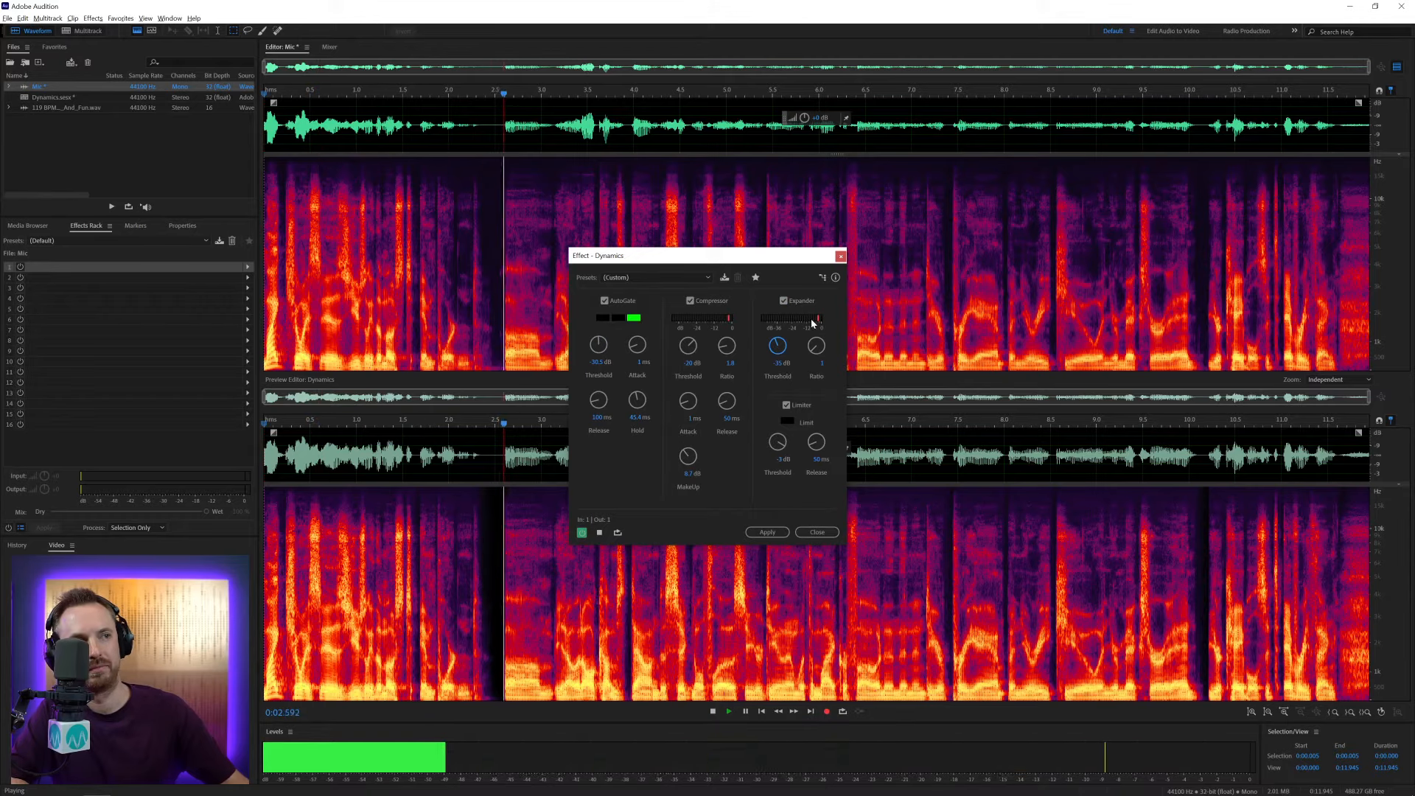
key(space)
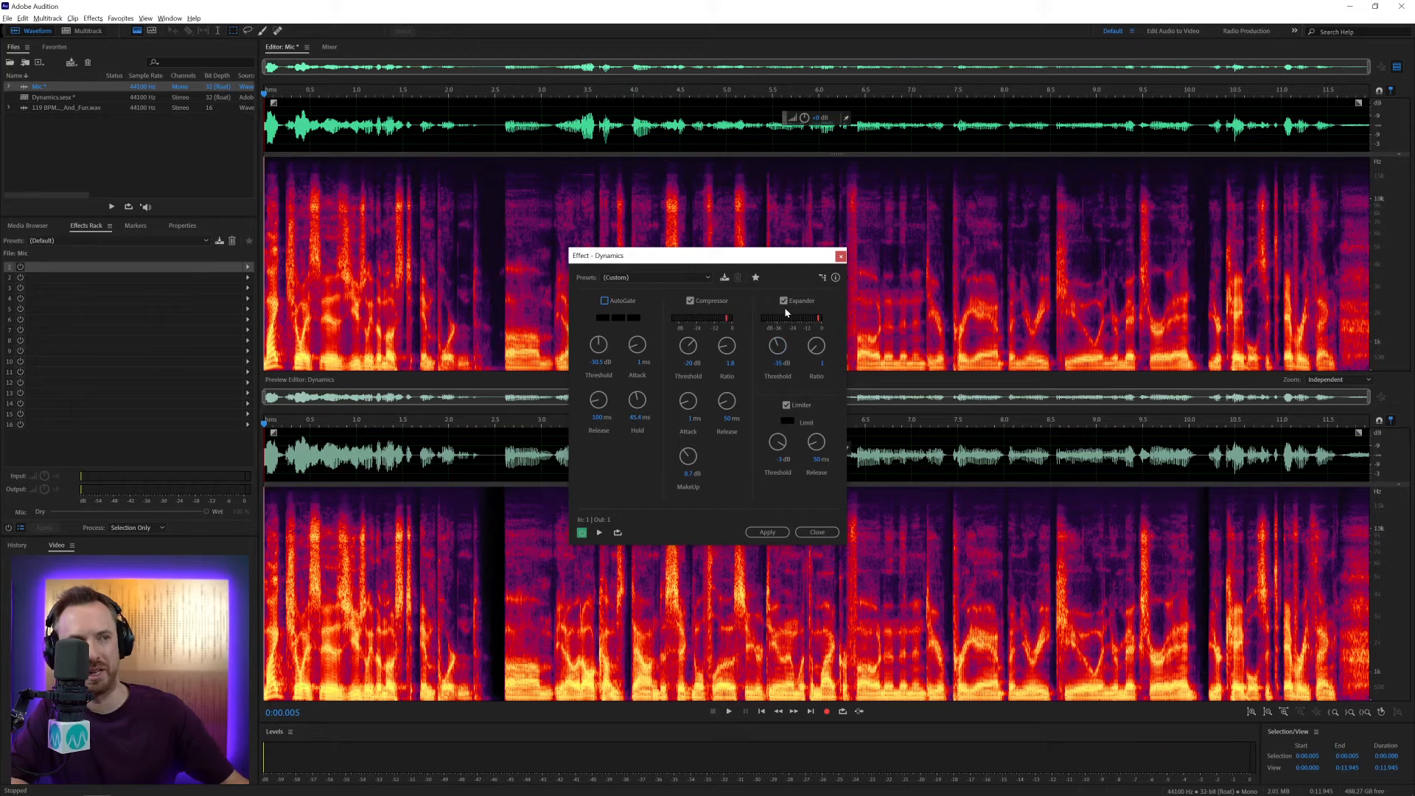
key(space)
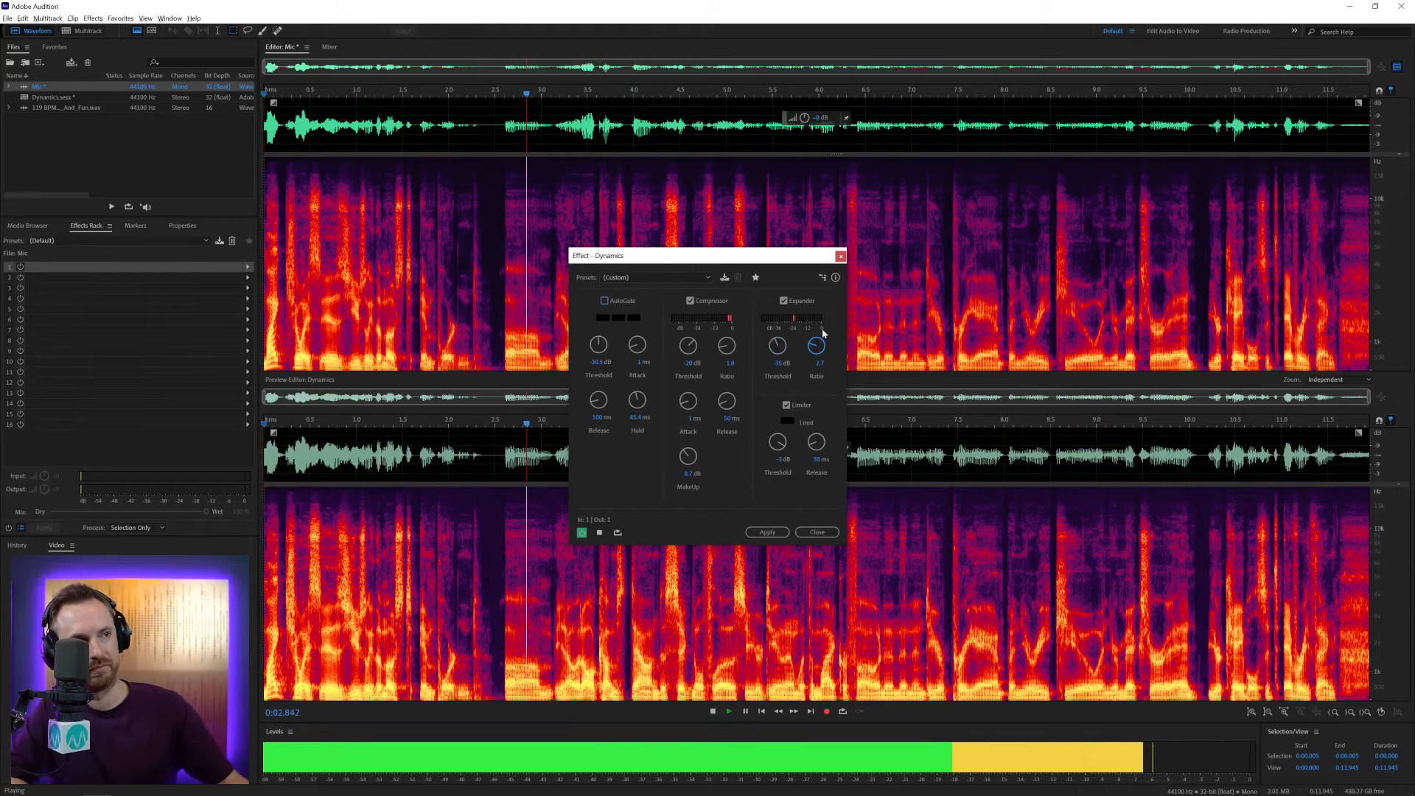
key(space)
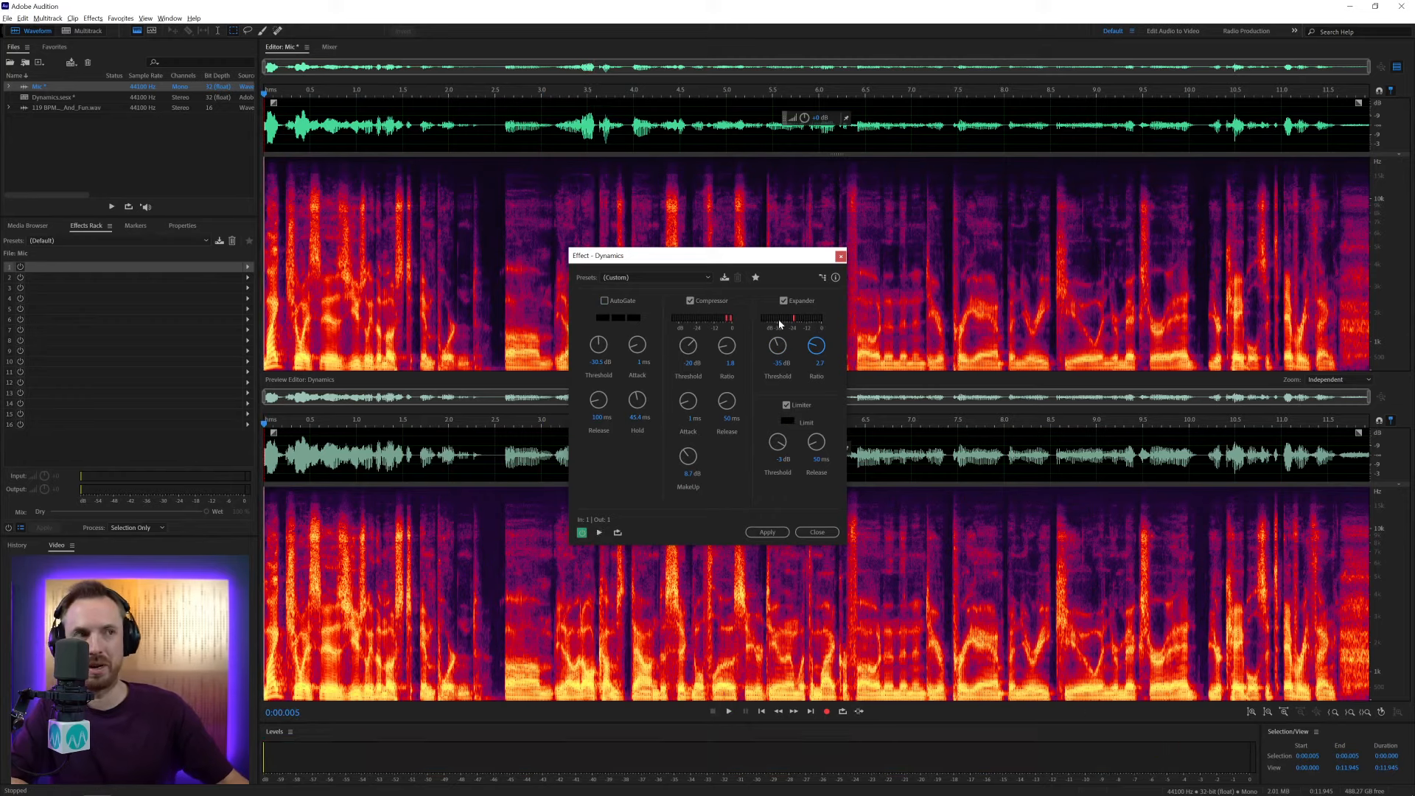